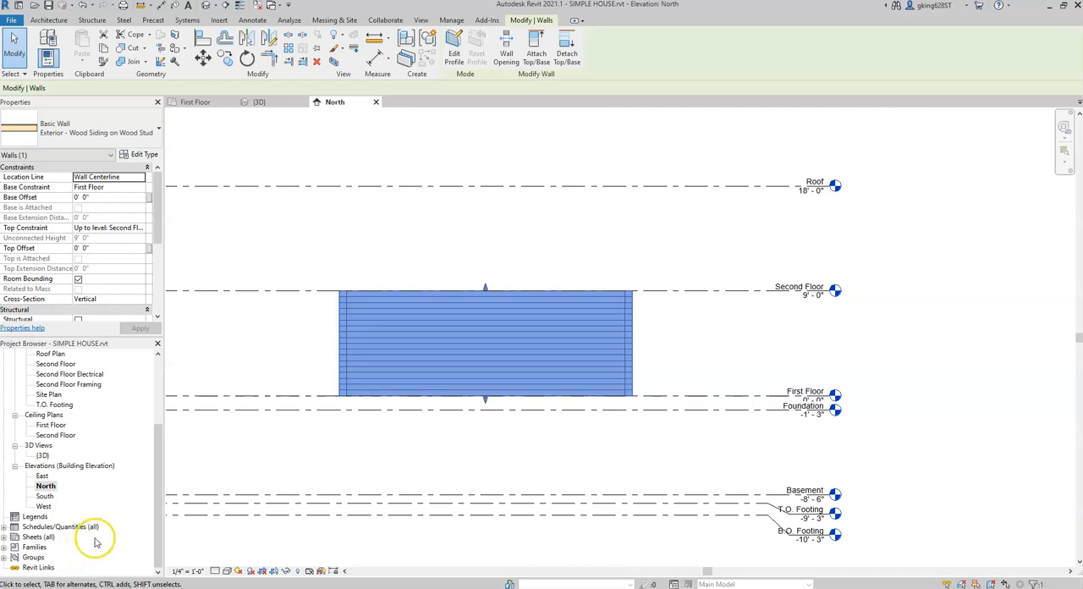
Step: Open the First Floor plan and select the north exterior wall to inspect where its temporary dimension is measured
left_click(209, 104)
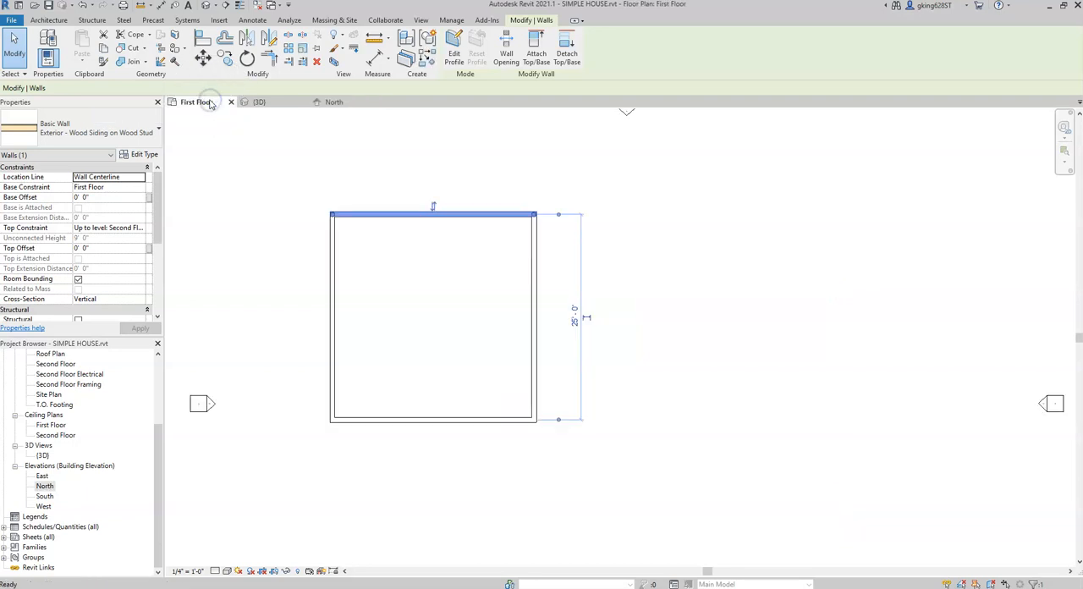
left_click(484, 148)
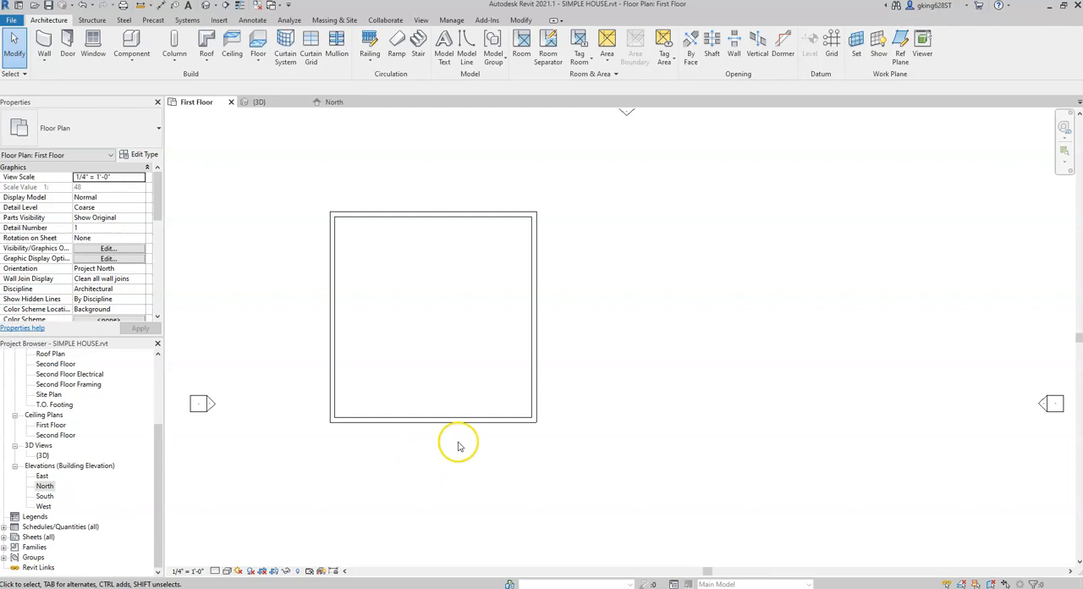
left_click(455, 217)
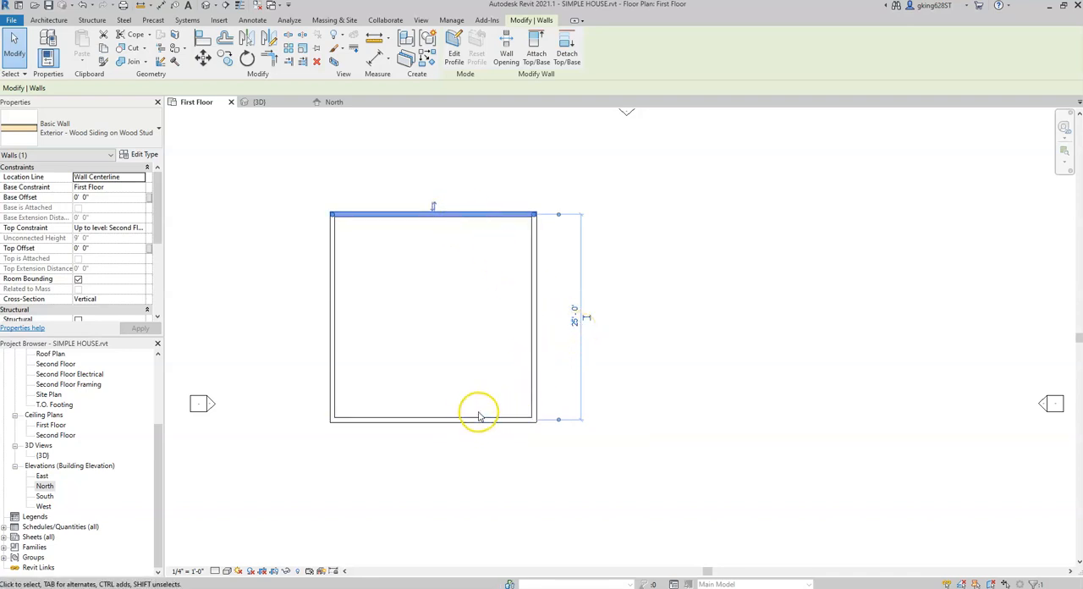
scroll(550, 427, "up", 4)
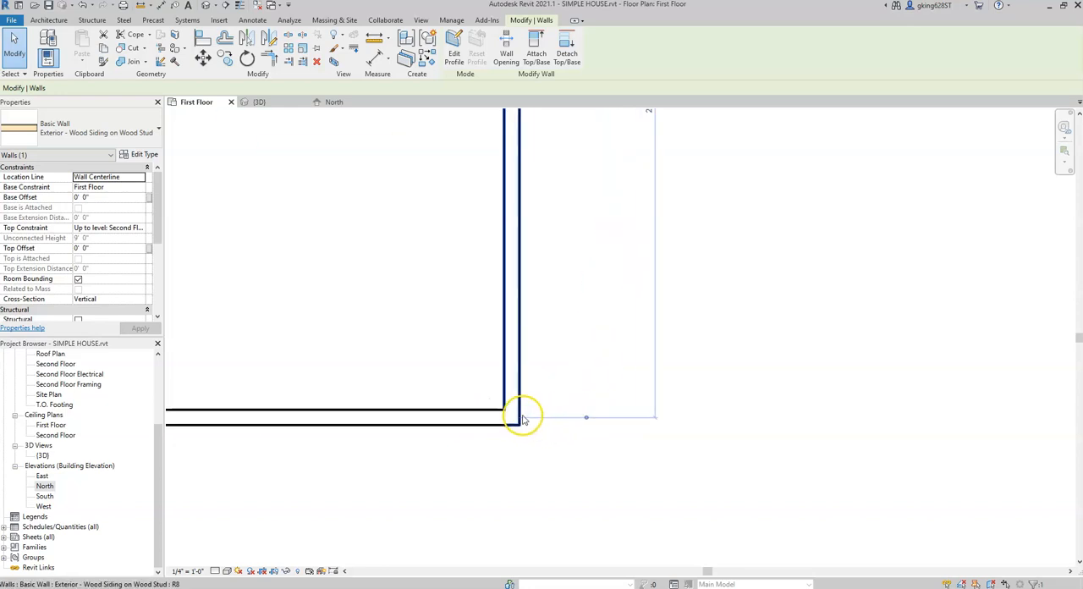
scroll(540, 404, "down", 1)
middle_click_drag(576, 333, 606, 527)
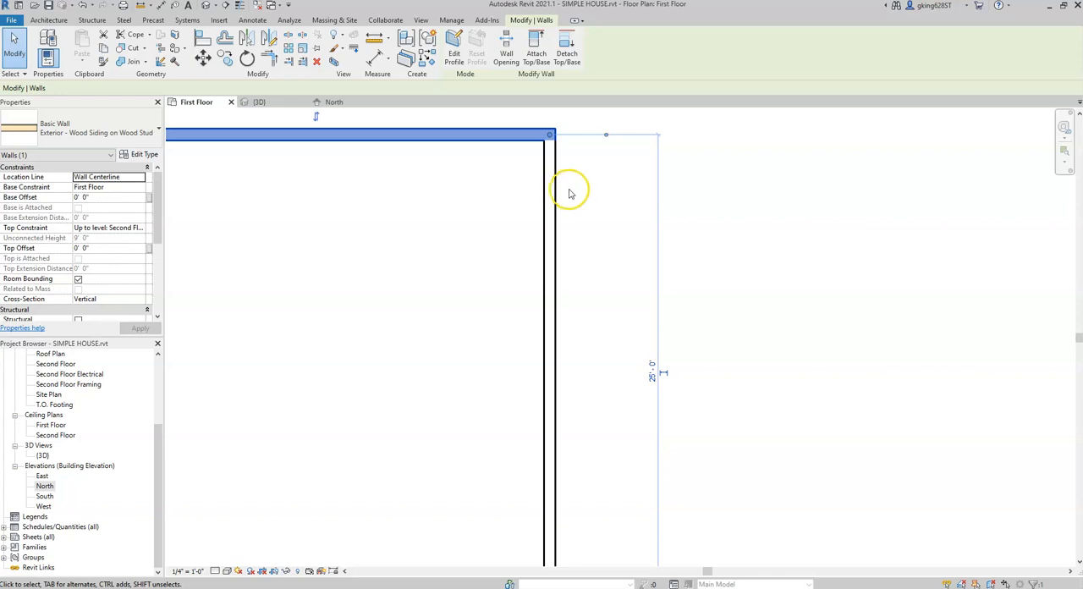
scroll(604, 189, "down", 1)
middle_click_drag(691, 250, 798, 279)
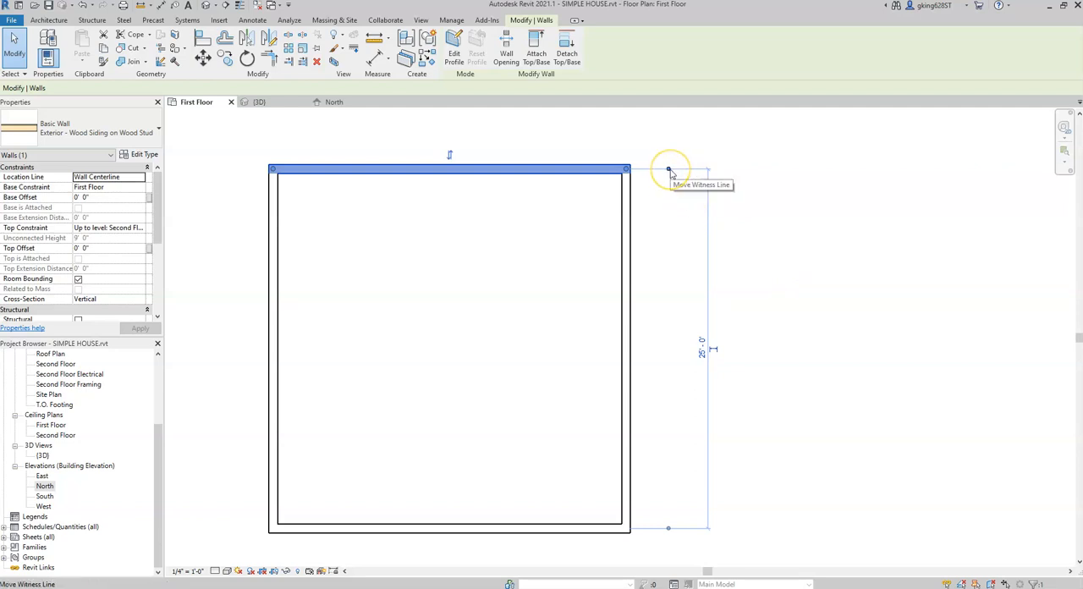
Step: Move both witness lines of the north wall's temporary dimension to the outer faces of the north and south walls
scroll(671, 172, "up", 2)
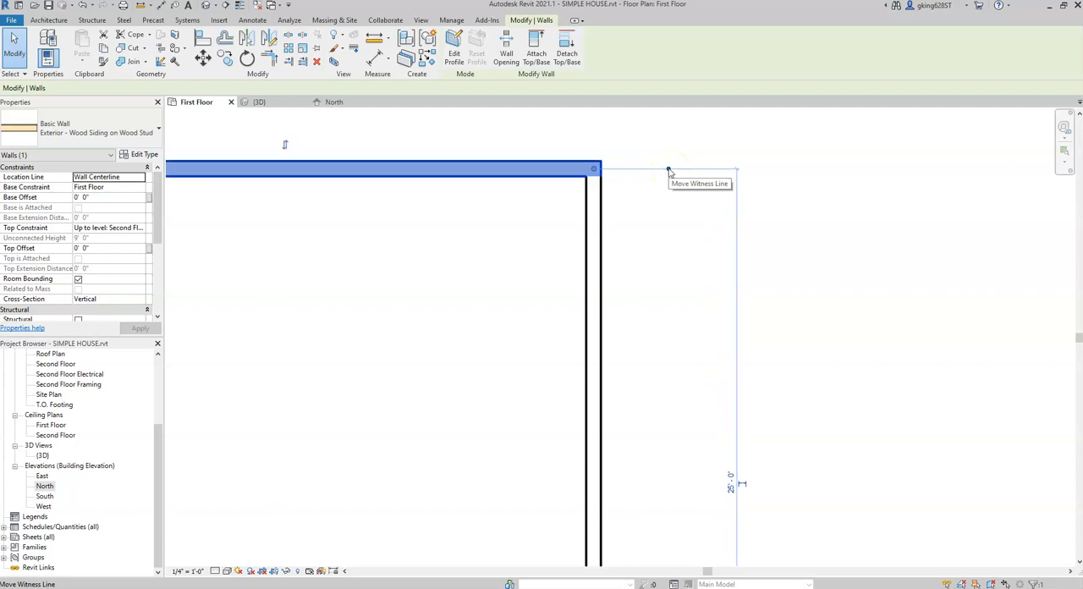
mouse_move(668, 172)
left_mouse_down()
mouse_move(617, 174)
mouse_move(667, 173)
left_mouse_up()
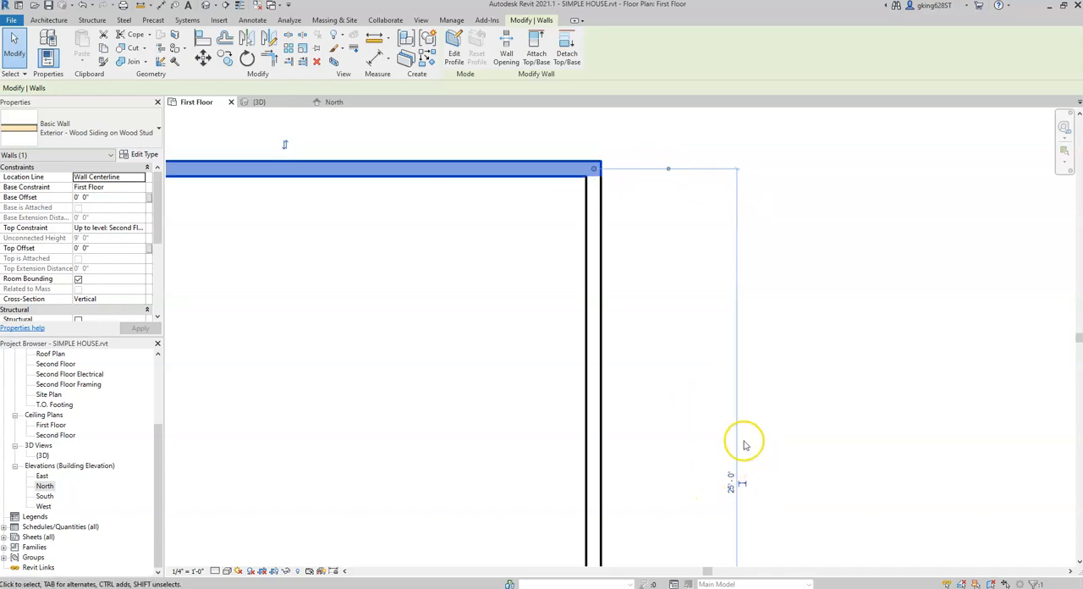
left_click(668, 171)
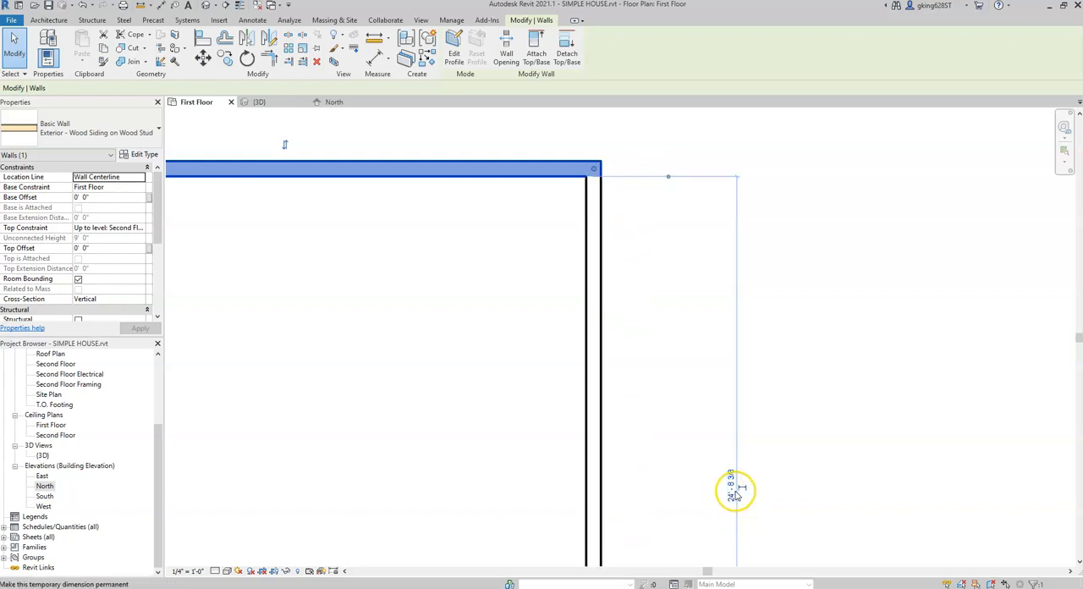
left_click(668, 179)
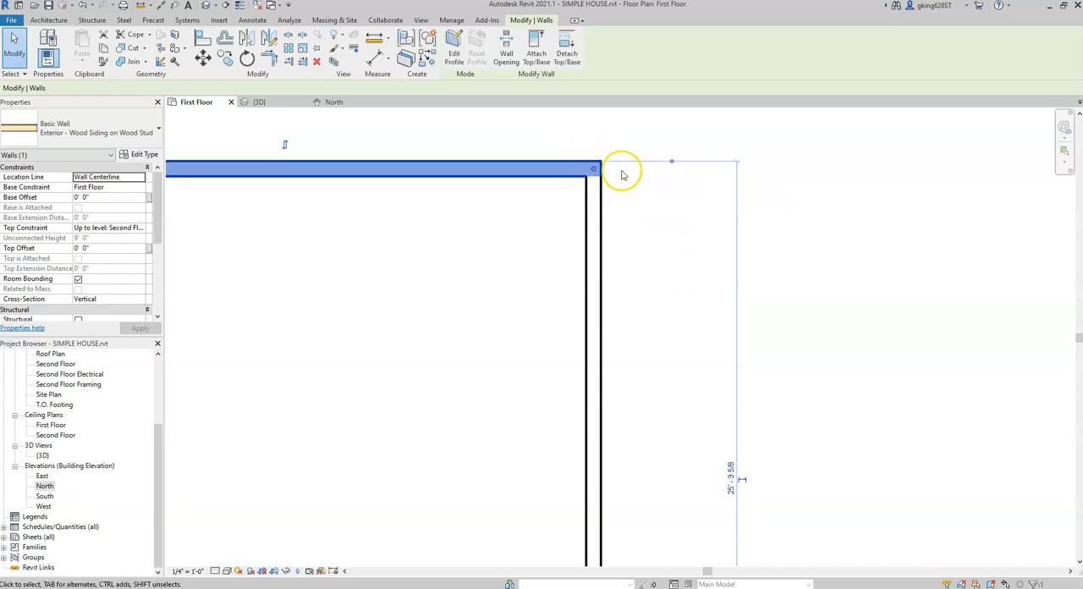
left_click(672, 162)
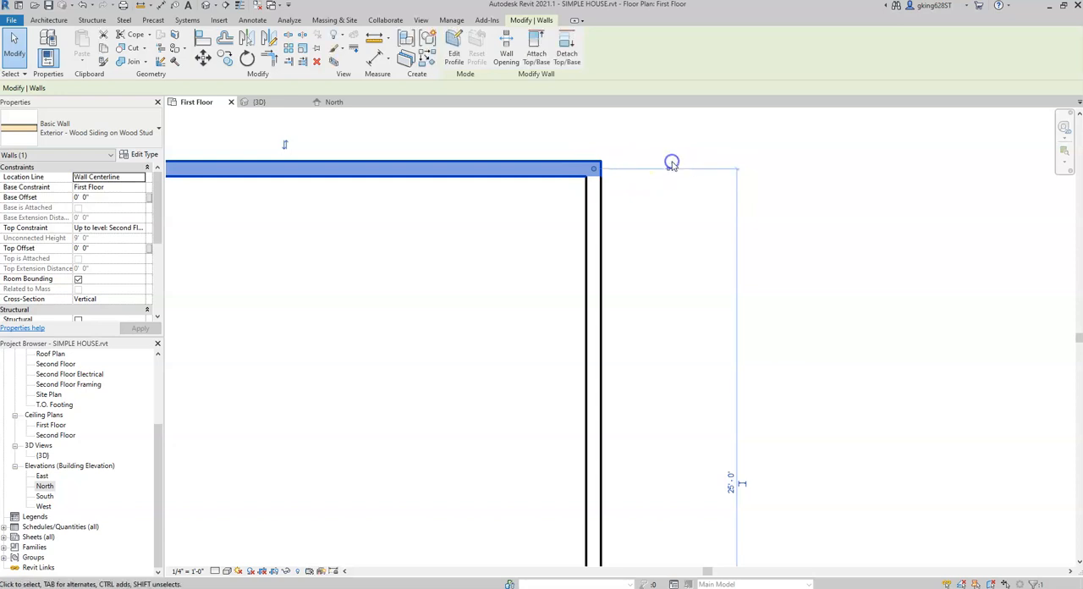
left_click(668, 179)
scroll(685, 305, "down", 2)
middle_click_drag(691, 319, 665, 220)
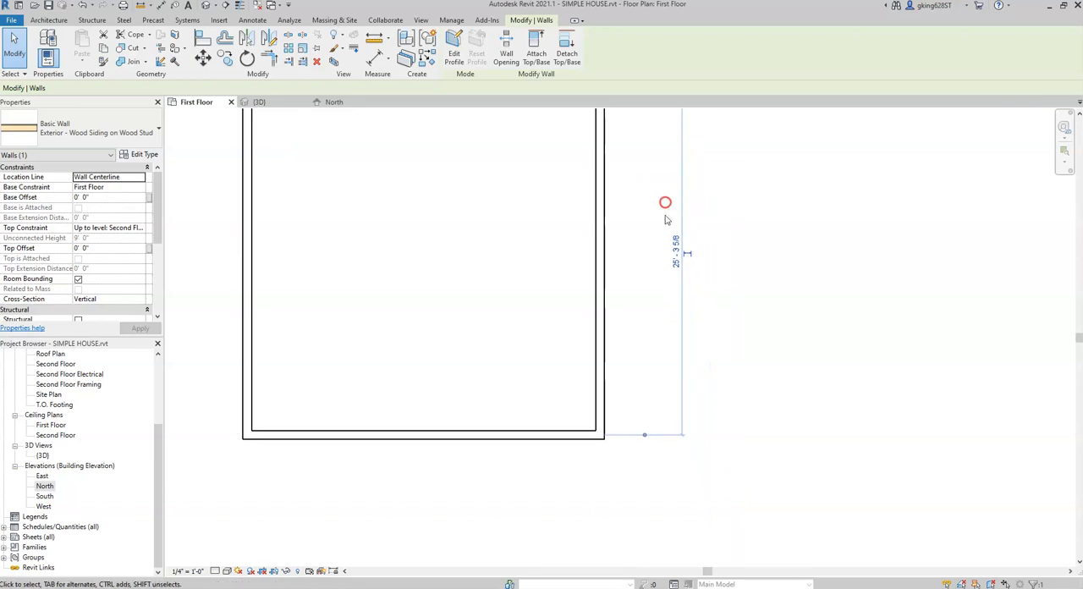
left_click(644, 434)
left_click(645, 434)
middle_click_drag(641, 363, 646, 474)
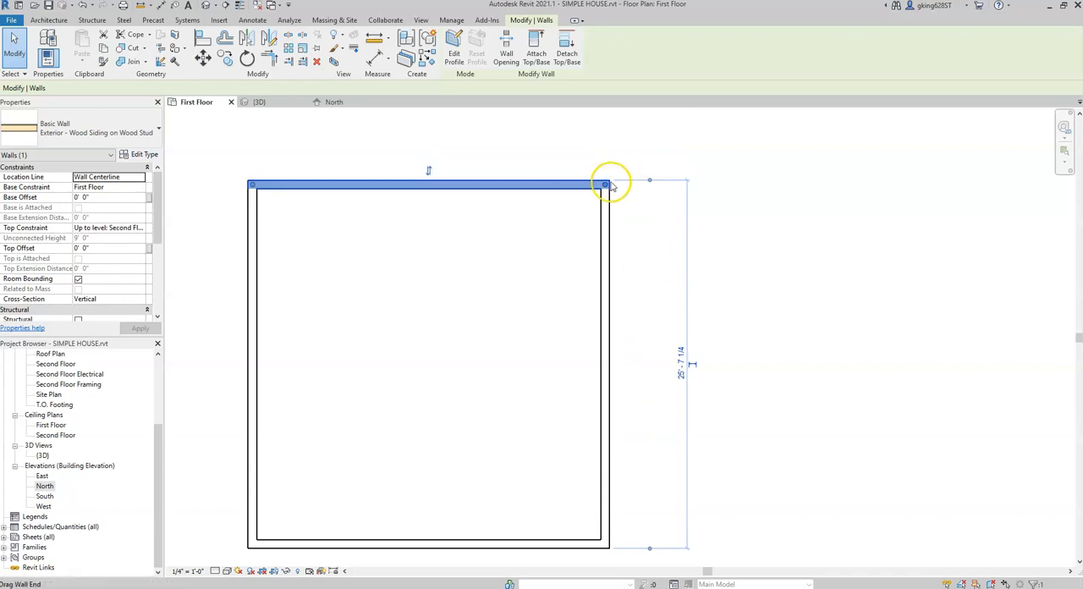
Step: Set the overall north-south dimension between the outer wall faces to 24' and deselect the north wall
left_click(682, 367)
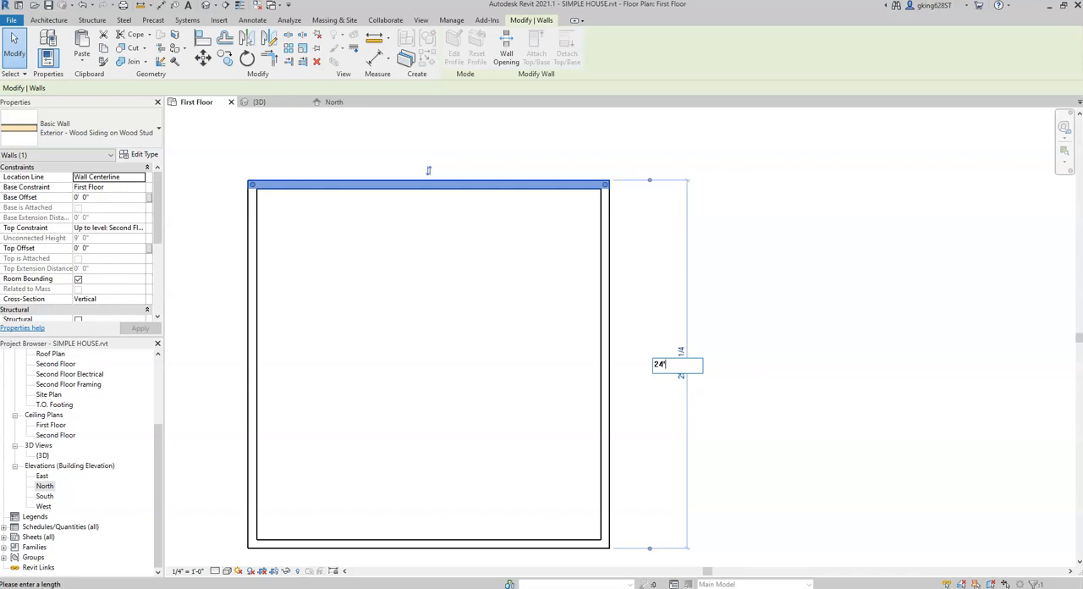
type("24'")
key("Return")
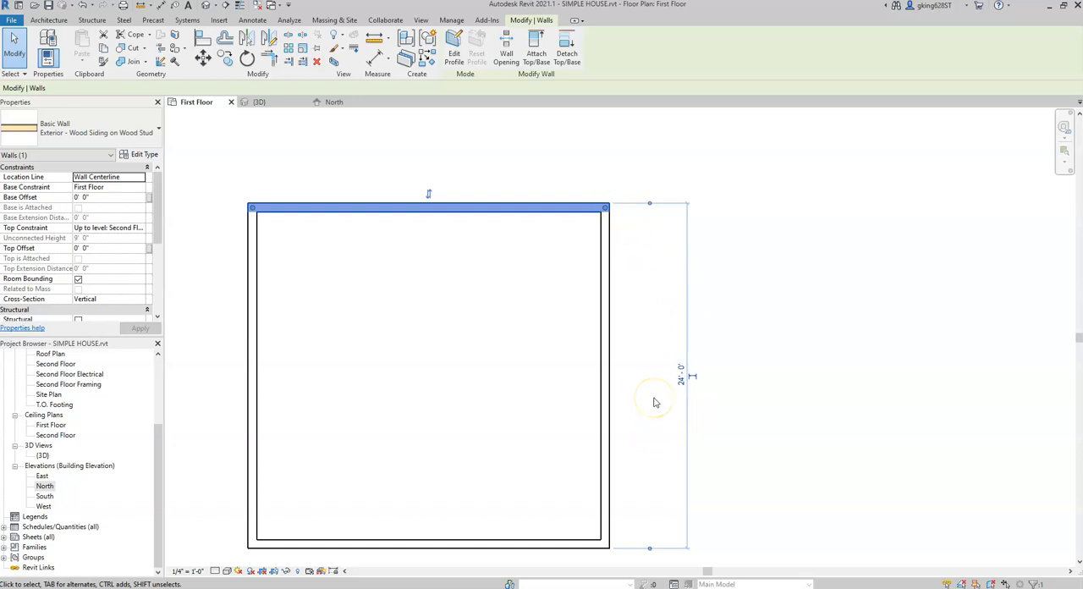
left_click(653, 402)
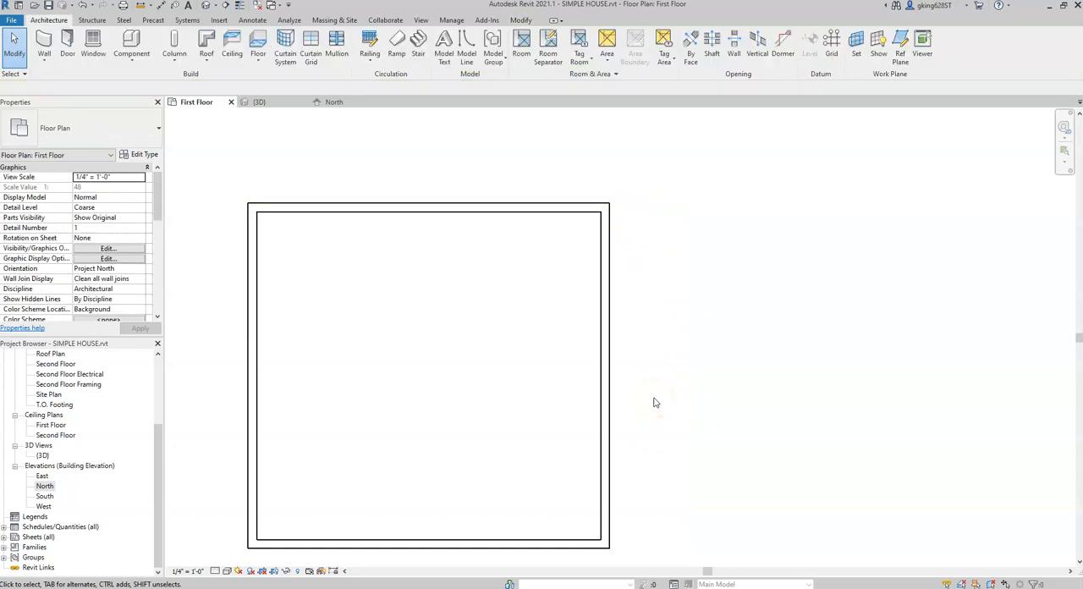
Step: Select the east exterior wall and move both witness lines of its temporary dimension to the outer faces of the east and west walls
left_click(608, 385)
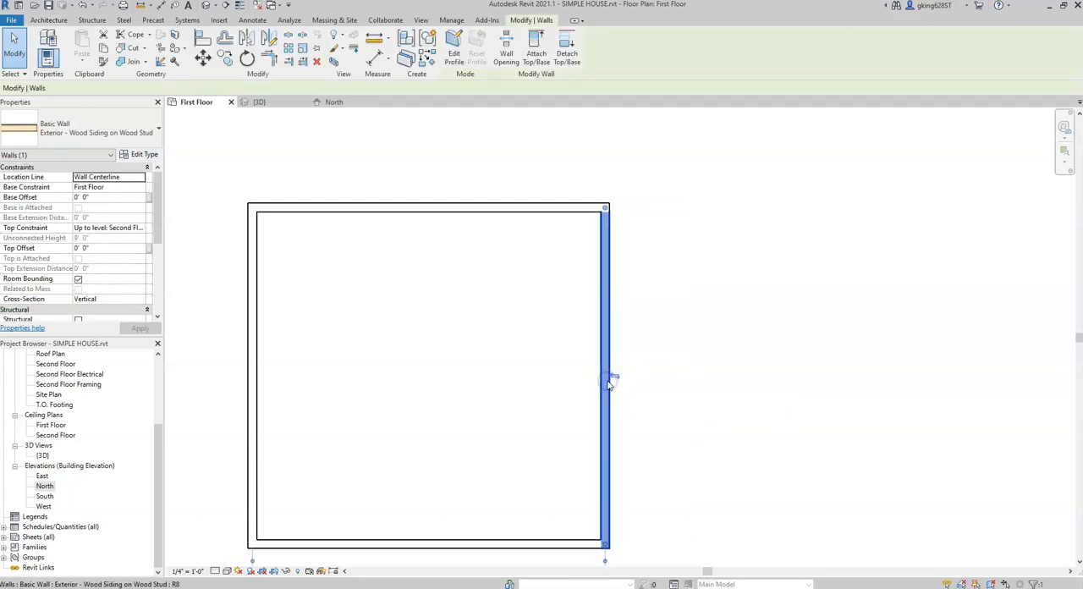
scroll(643, 394, "down", 1)
middle_click_drag(660, 394, 705, 337)
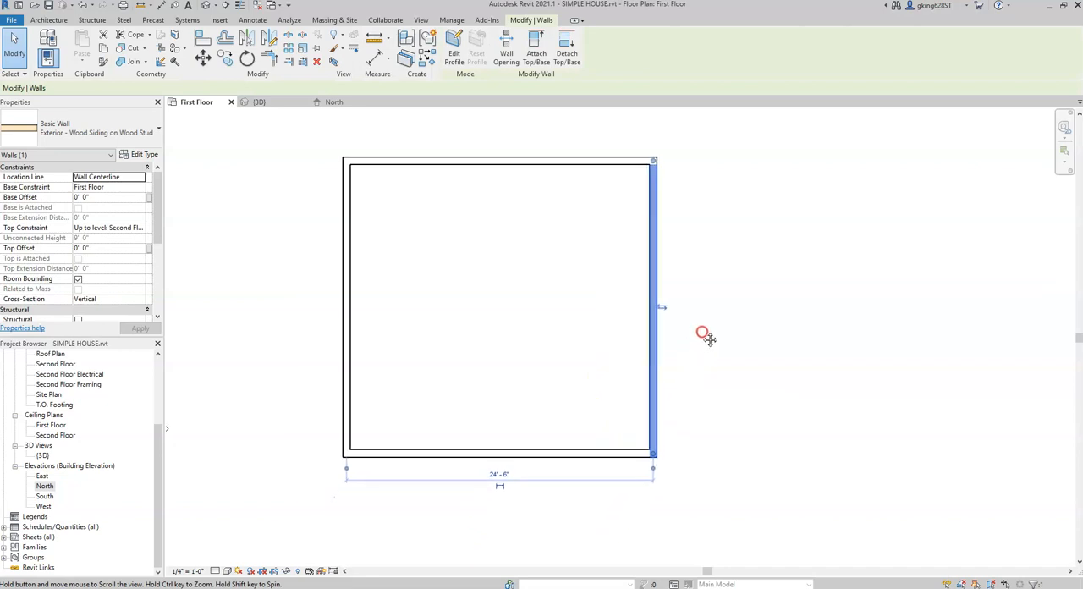
scroll(655, 493, "up", 1)
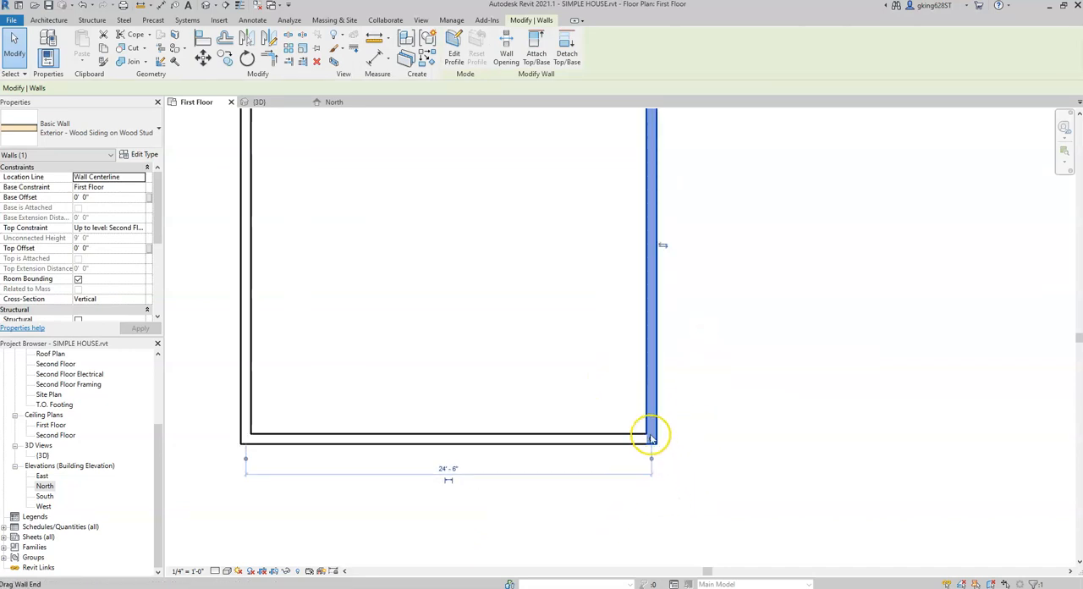
left_click(651, 461)
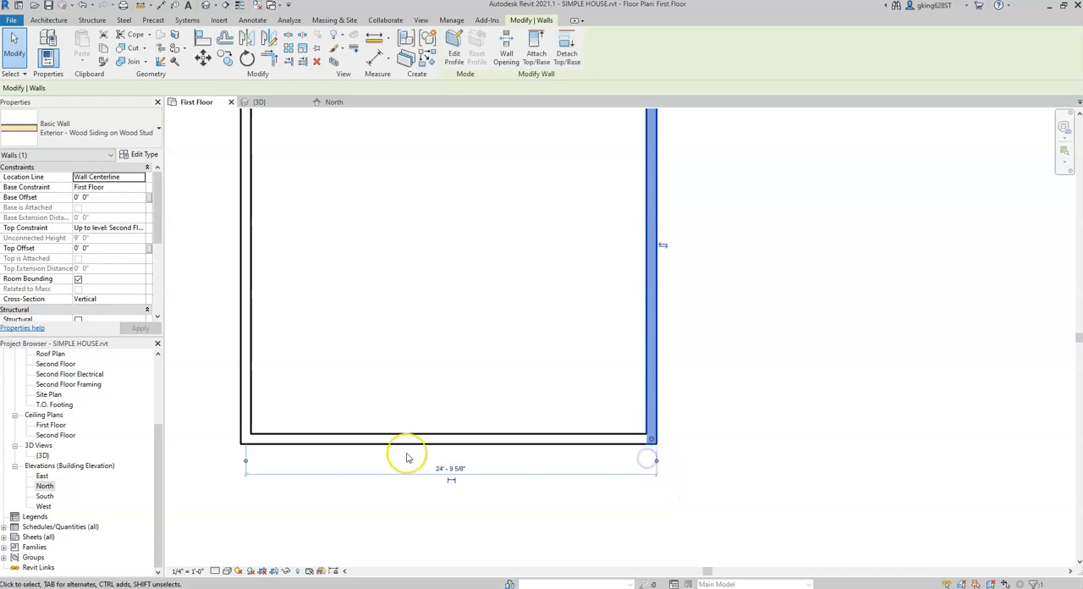
left_click(247, 462)
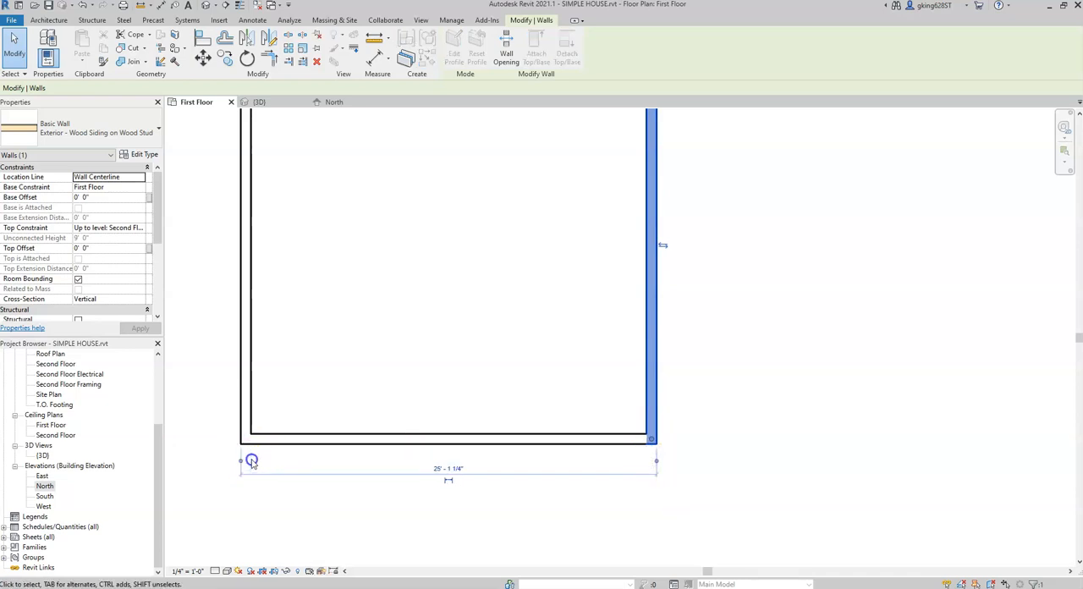
left_click(249, 461)
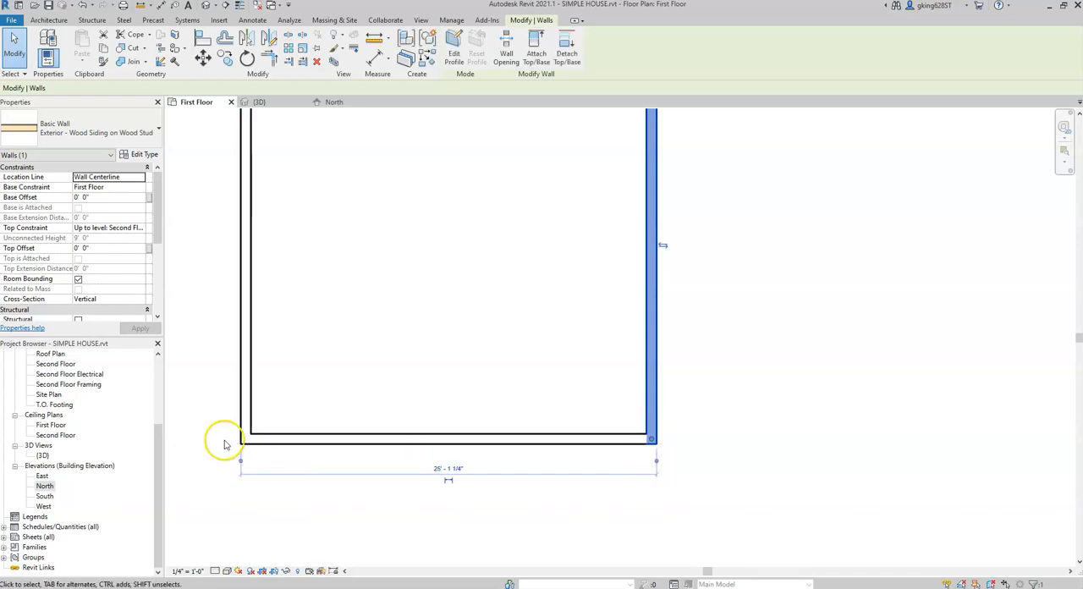
Step: Set the overall east-west dimension between the outer wall faces to 24' and deselect the east wall
left_click(451, 469)
type("24'")
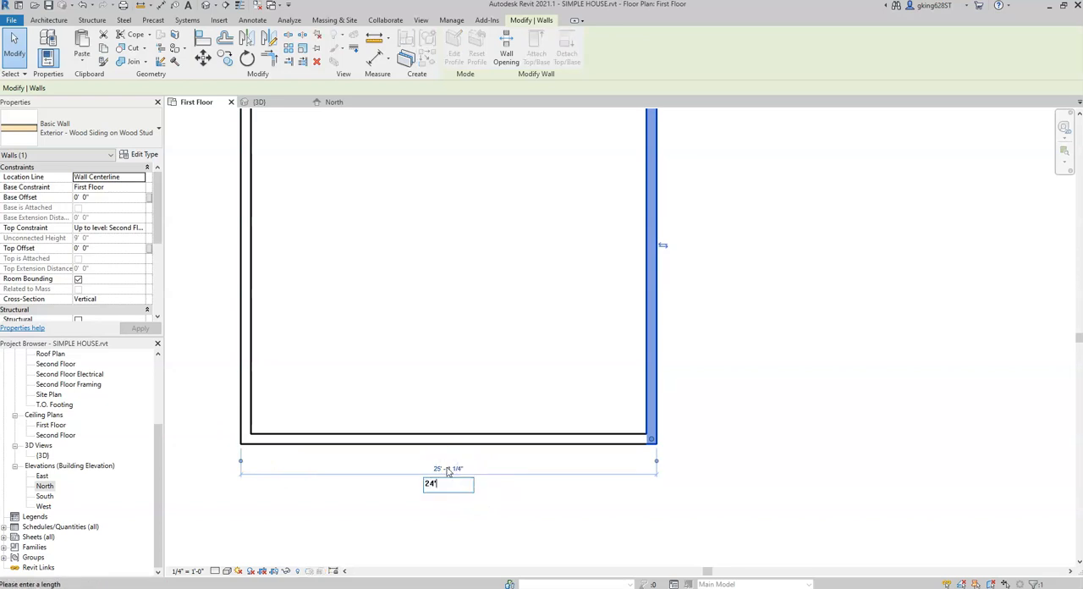
key("Return")
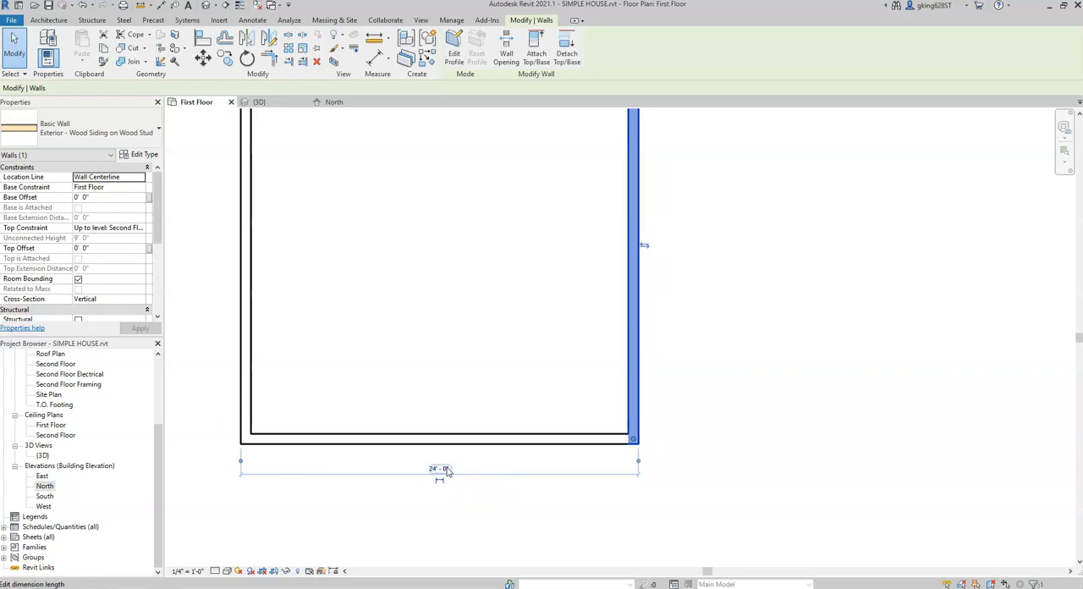
left_click(747, 403)
scroll(734, 402, "down", 2)
middle_click_drag(742, 409, 781, 439)
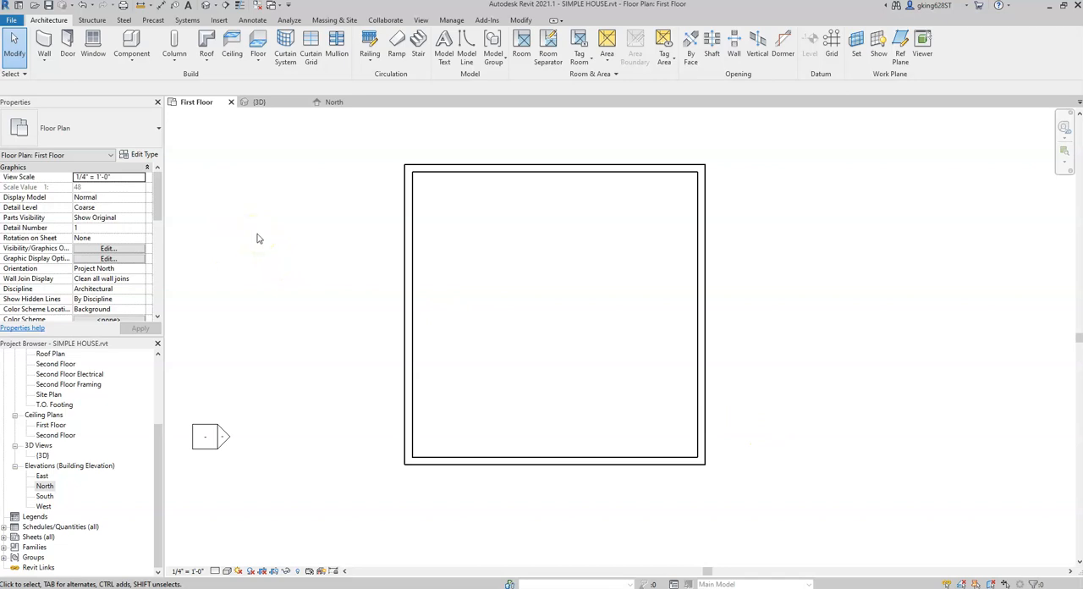
Step: Start the Wall tool with the type Interior - 4 1/2" Partition and set the wall height up to Second Floor
left_click(45, 41)
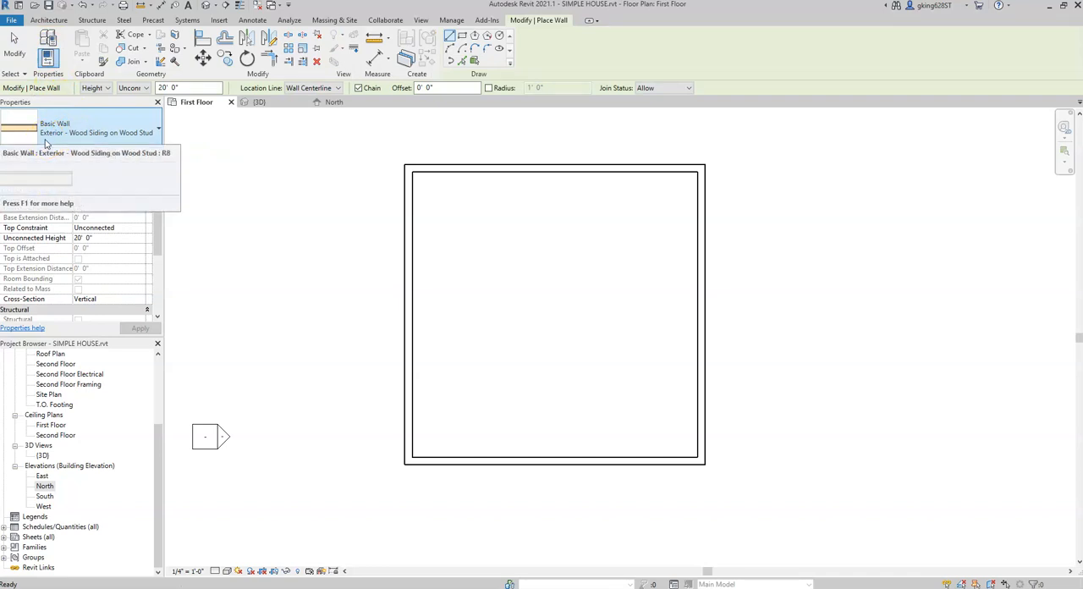
left_click(47, 142)
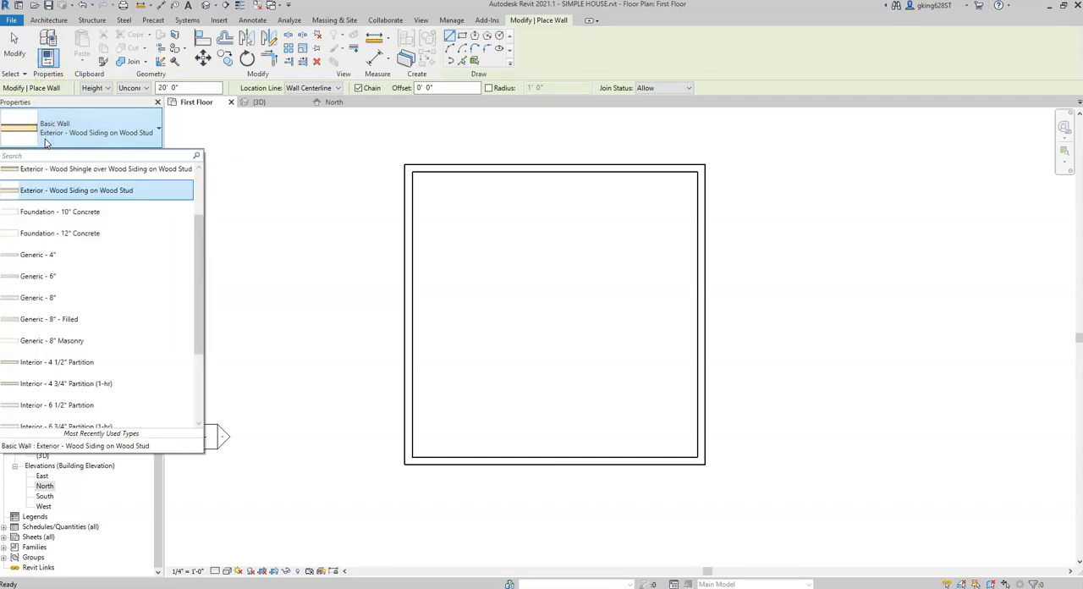
left_click_drag(198, 226, 203, 261)
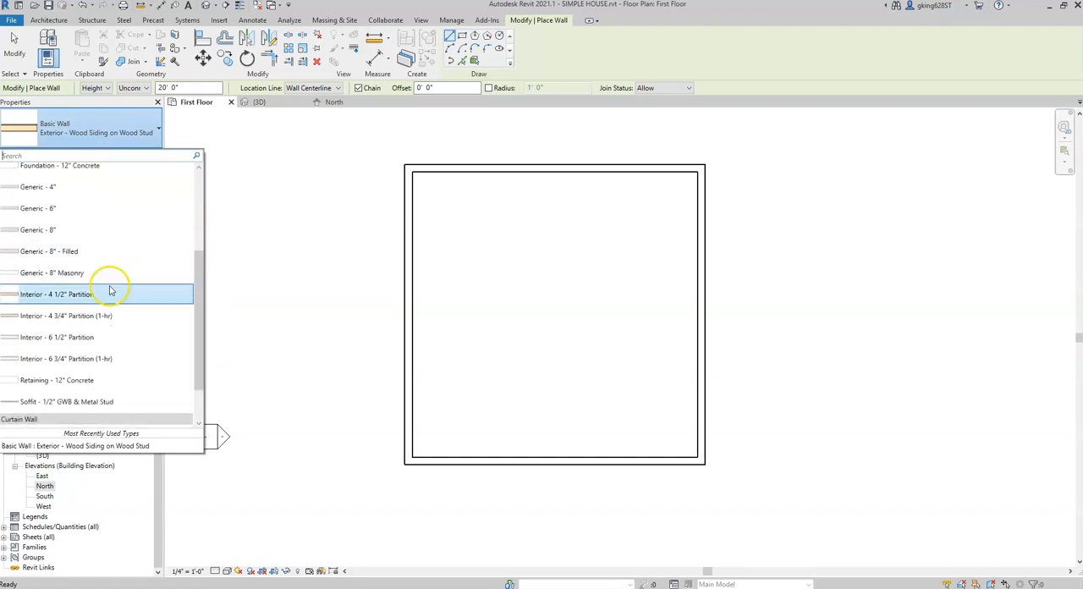
left_click(34, 298)
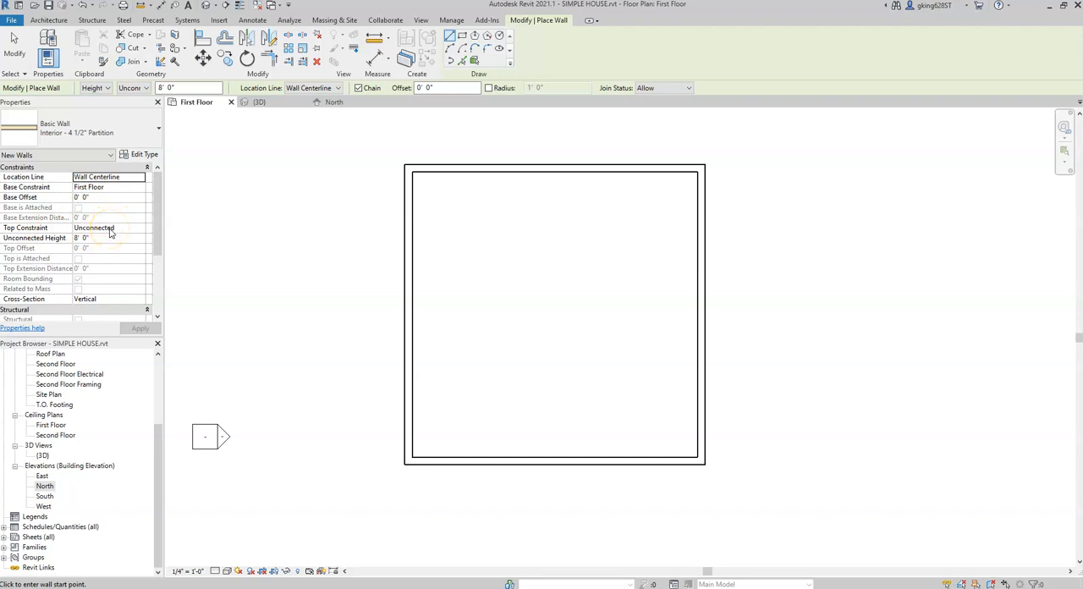
left_click(147, 88)
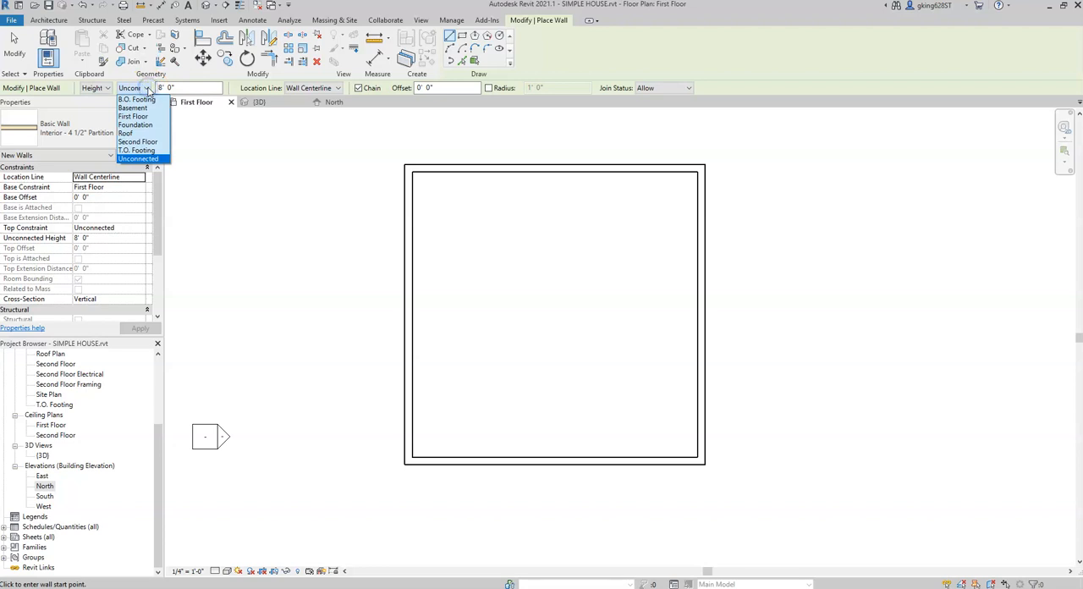
left_click(148, 142)
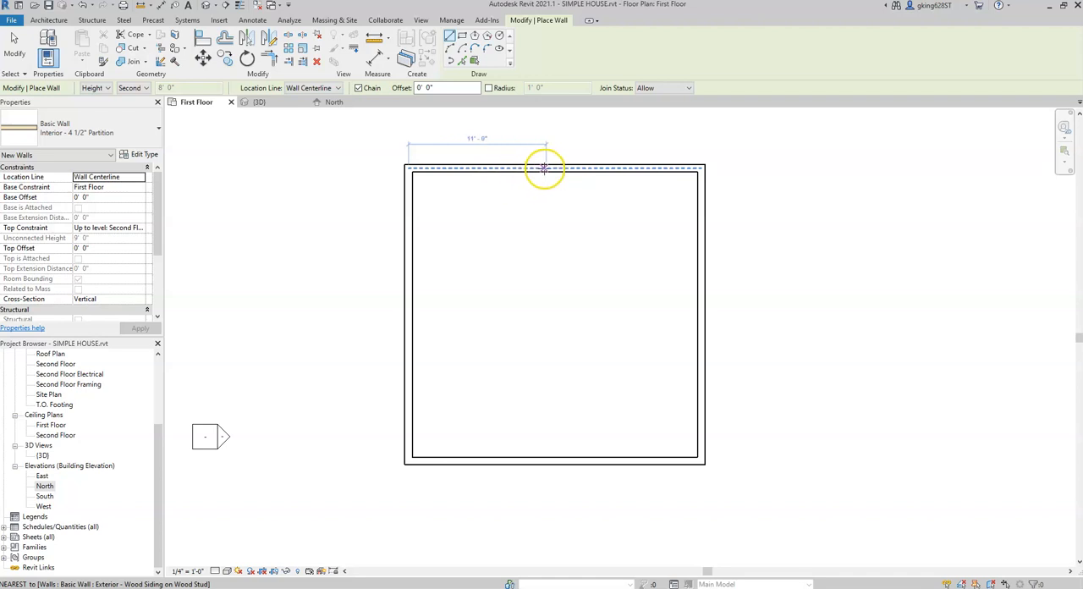
Step: Draw partitions enclosing the northwest corner: 10' south from the north wall, 11' from the west wall, and then west to the west wall
left_click(547, 169)
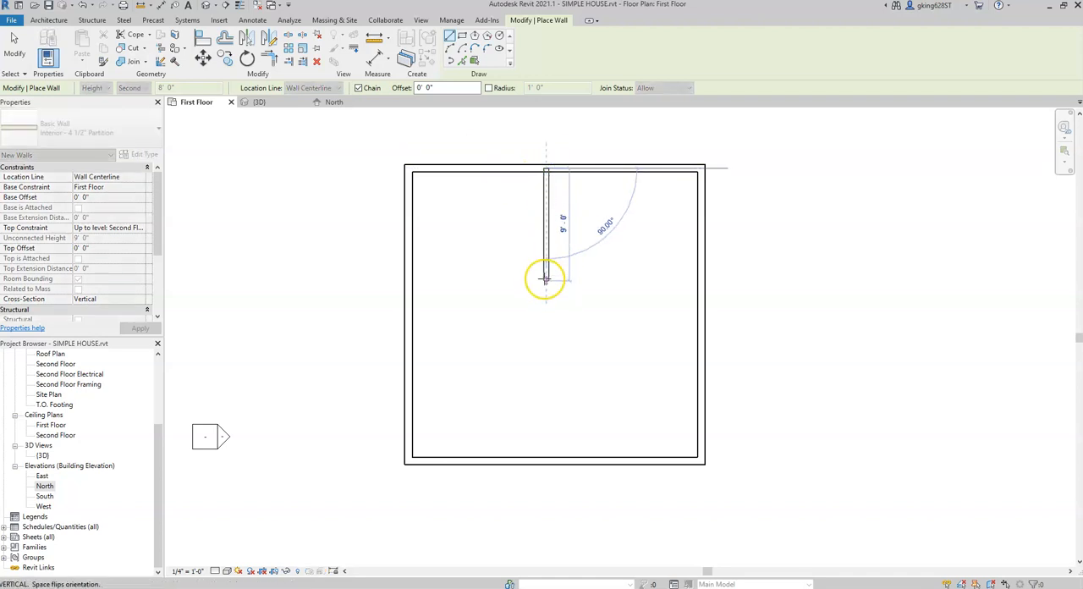
left_click(546, 293)
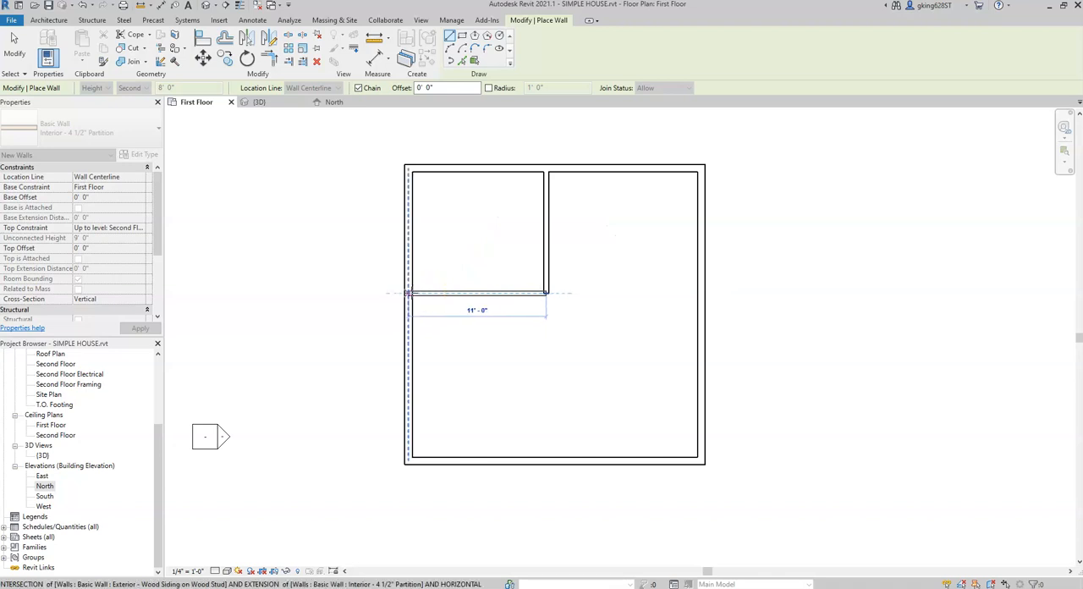
left_click(409, 294)
key("Escape")
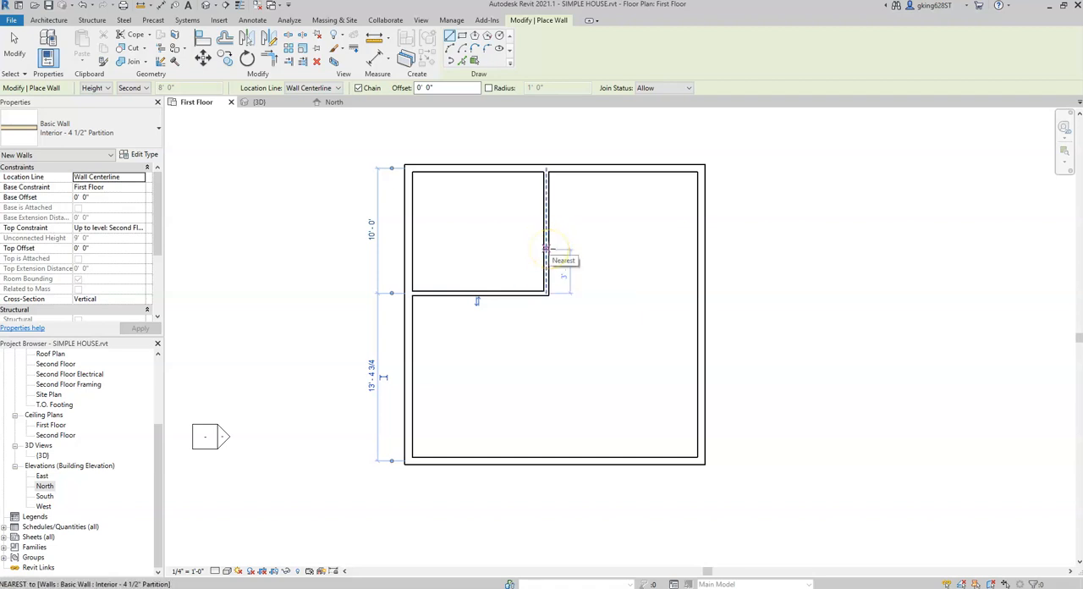
Step: Draw an east-west partition 12' - 4 3/4" long from the northwest room's east partition to the east exterior wall
left_click(546, 249)
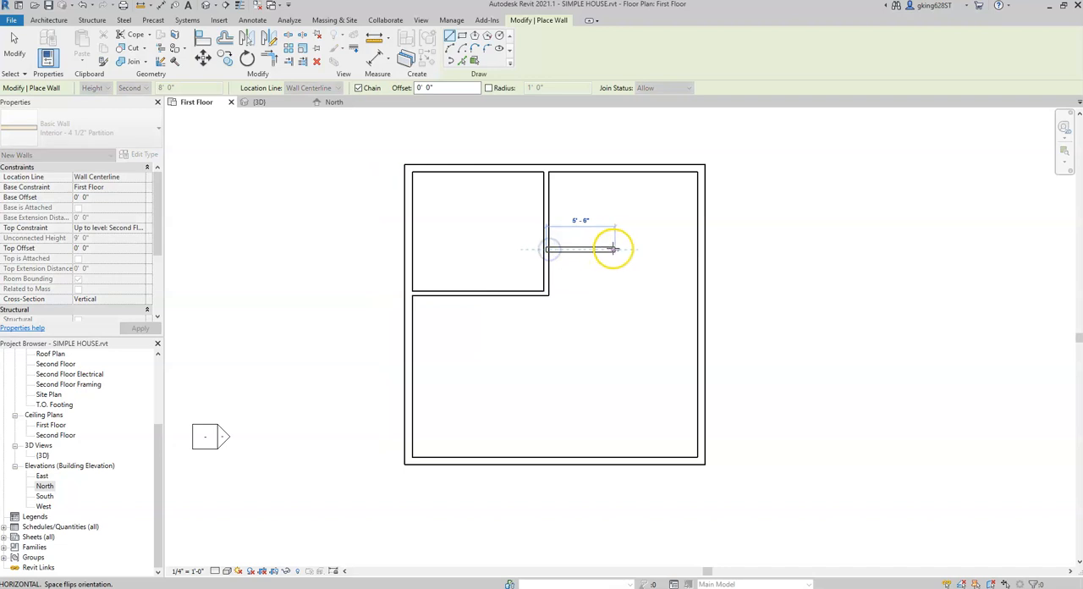
left_click(700, 249)
key("Escape")
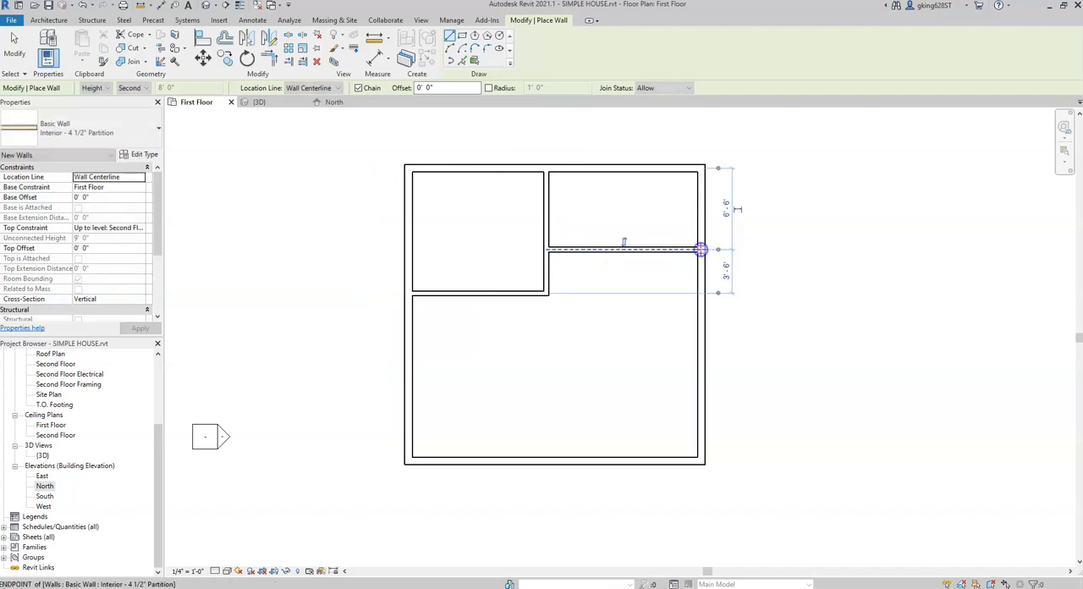
Step: Draw partitions from the northeast room's south partition midpoint, 6' - 6" south, then east to the exterior wall, and end the Wall tool
left_click(624, 249)
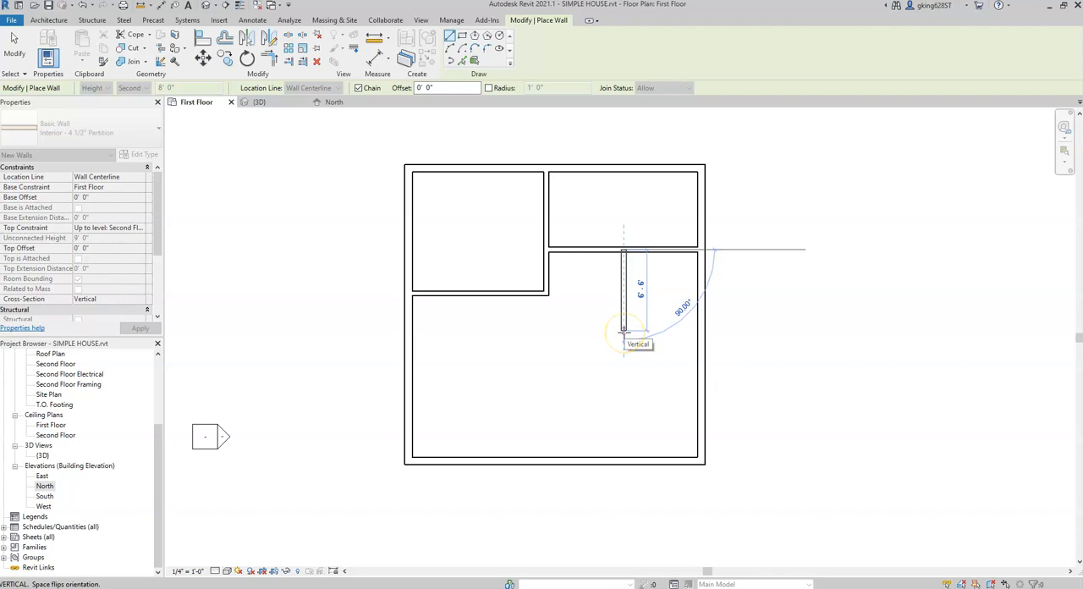
left_click(623, 331)
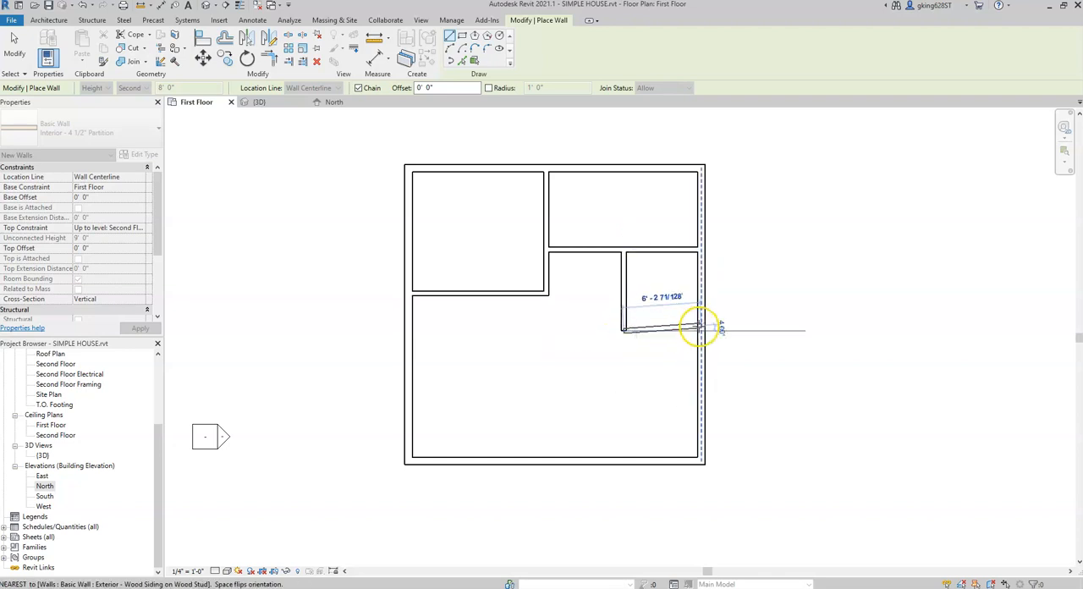
left_click(701, 330)
key("Escape")
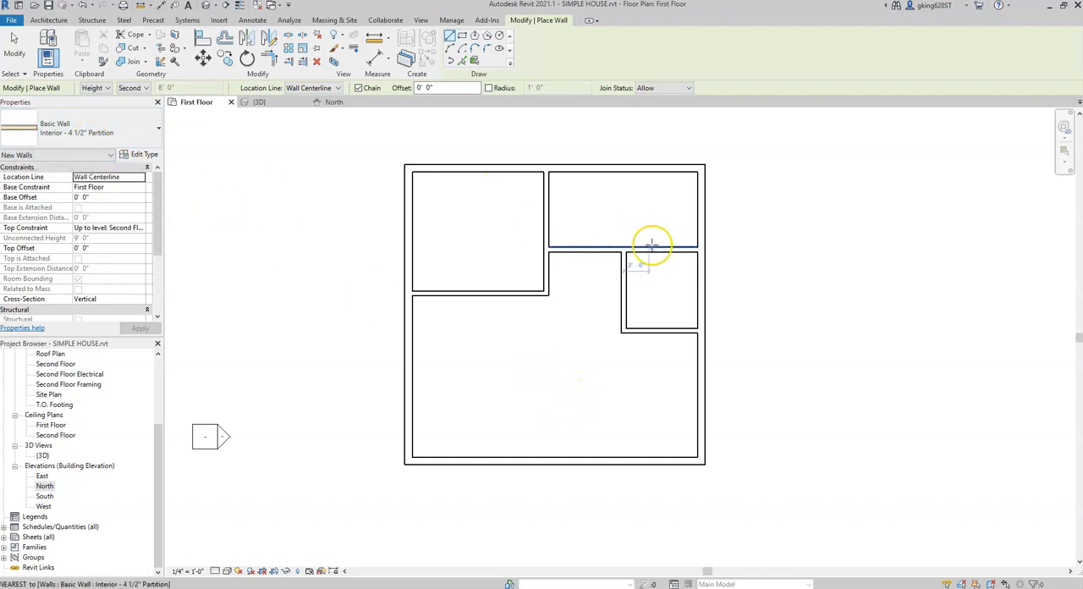
key("Escape")
key("Escape")
Step: Inspect the interior partitions in the 3D view and return to the First Floor plan
scroll(581, 164, "up", 5)
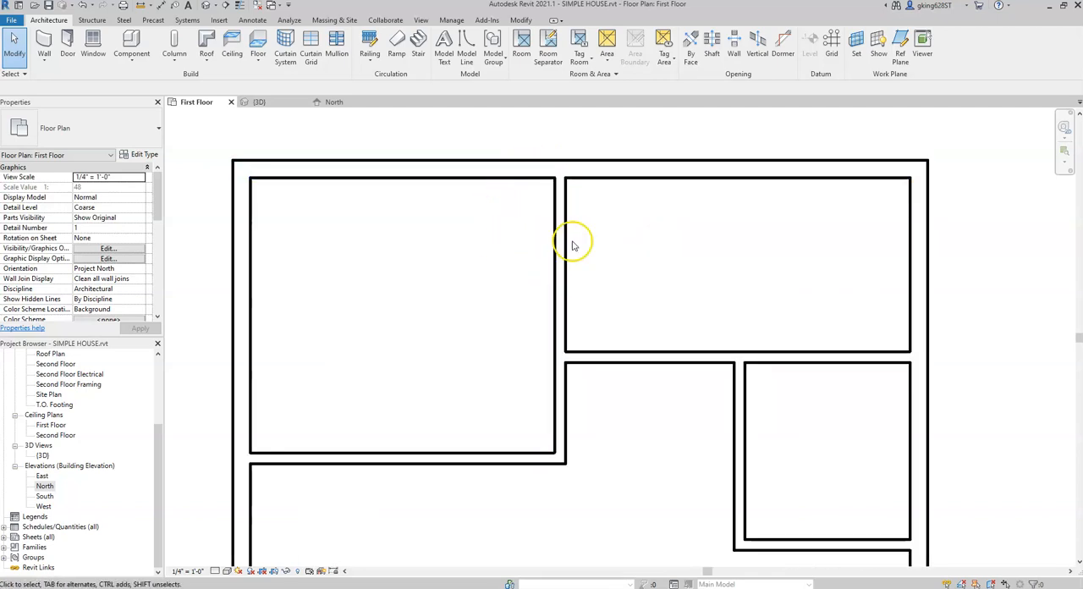
left_click(270, 108)
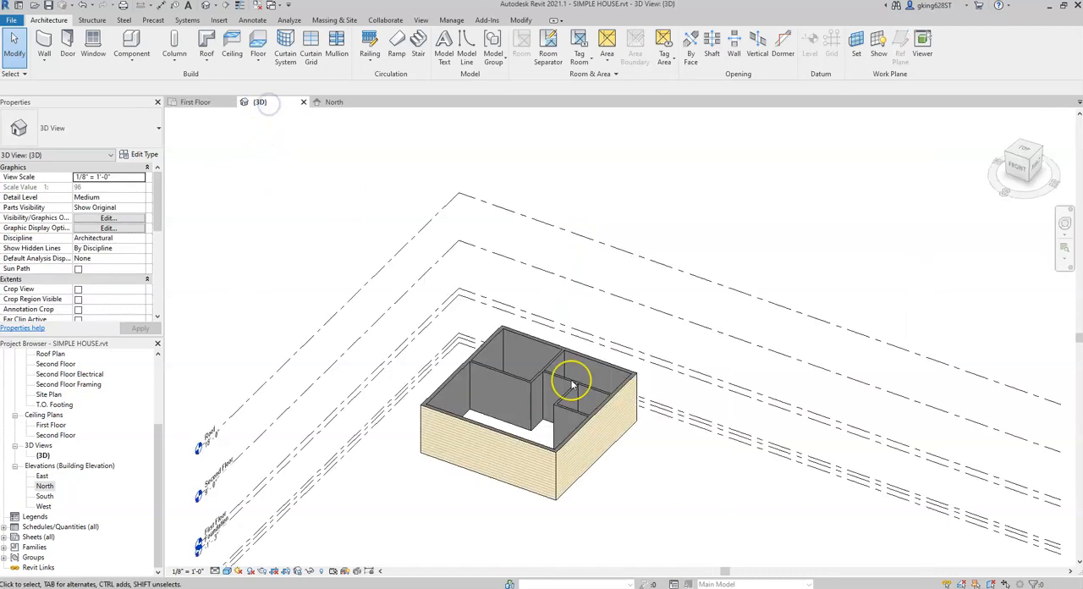
scroll(565, 390, "up", 4)
scroll(564, 388, "up", 4)
mouse_move(501, 351)
middle_mouse_down("shift")
mouse_move(535, 381)
mouse_move(582, 390)
mouse_move(533, 407)
middle_mouse_up("shift")
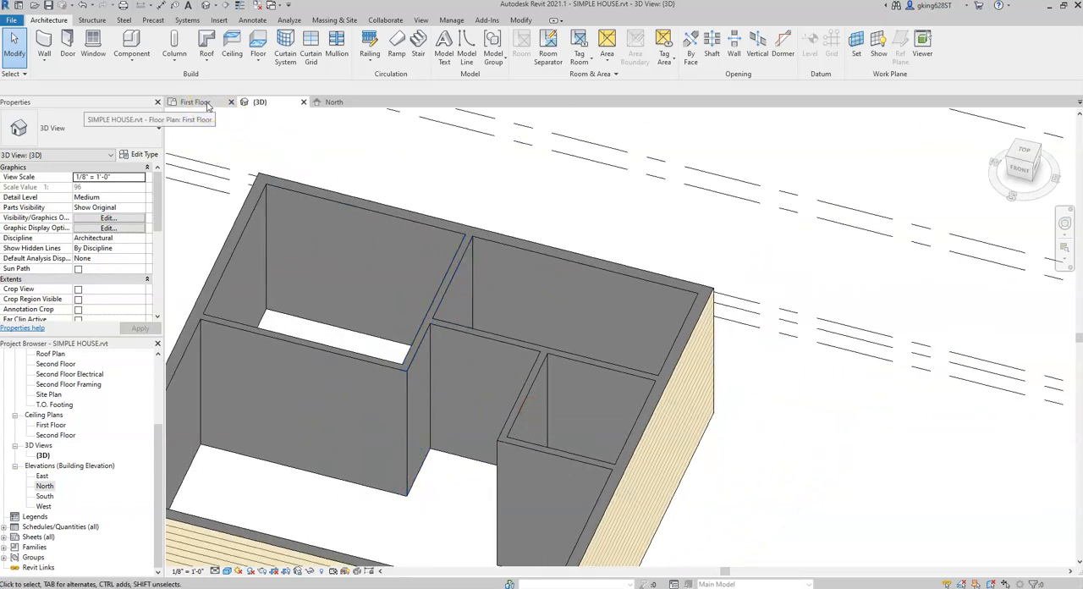
left_click(206, 103)
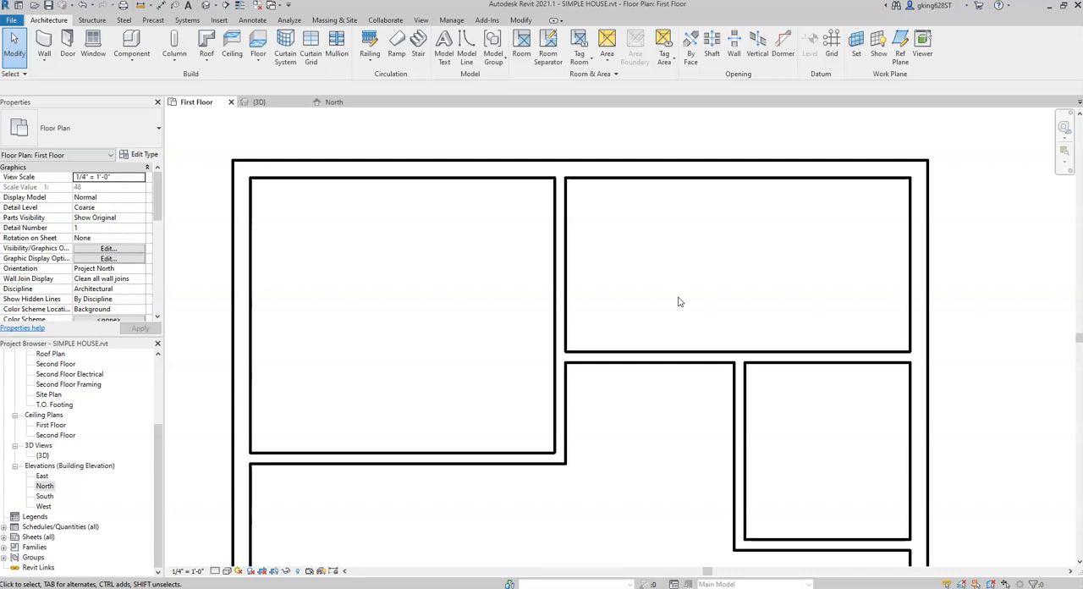
Step: Save the project and start the Door tool
scroll(701, 285, "down", 2)
middle_click_drag(703, 316, 660, 231)
scroll(657, 240, "down", 1)
middle_click_drag(759, 293, 713, 280)
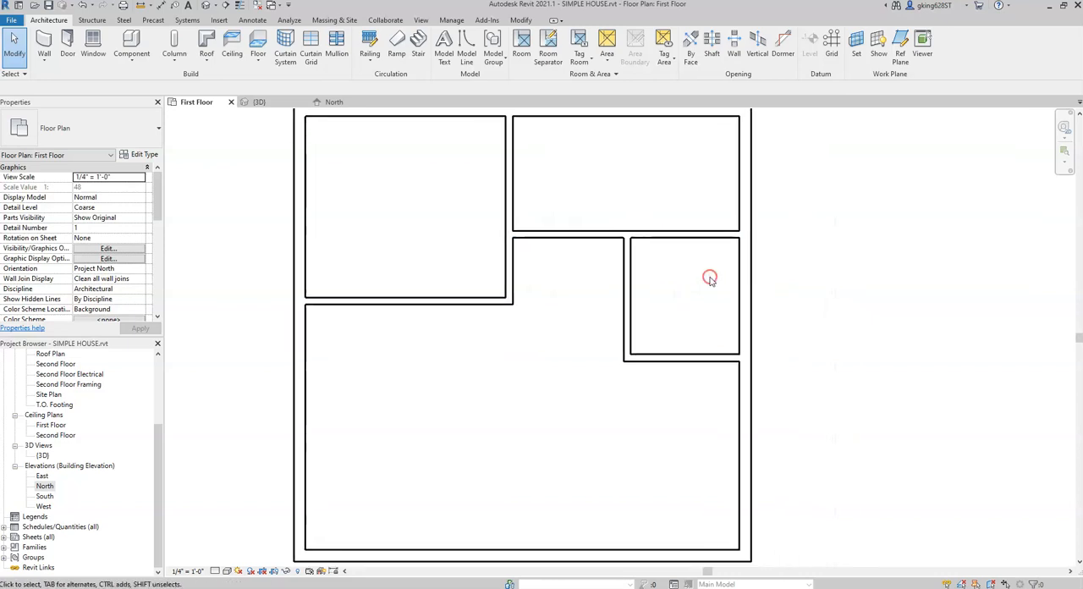
scroll(716, 281, "down", 1)
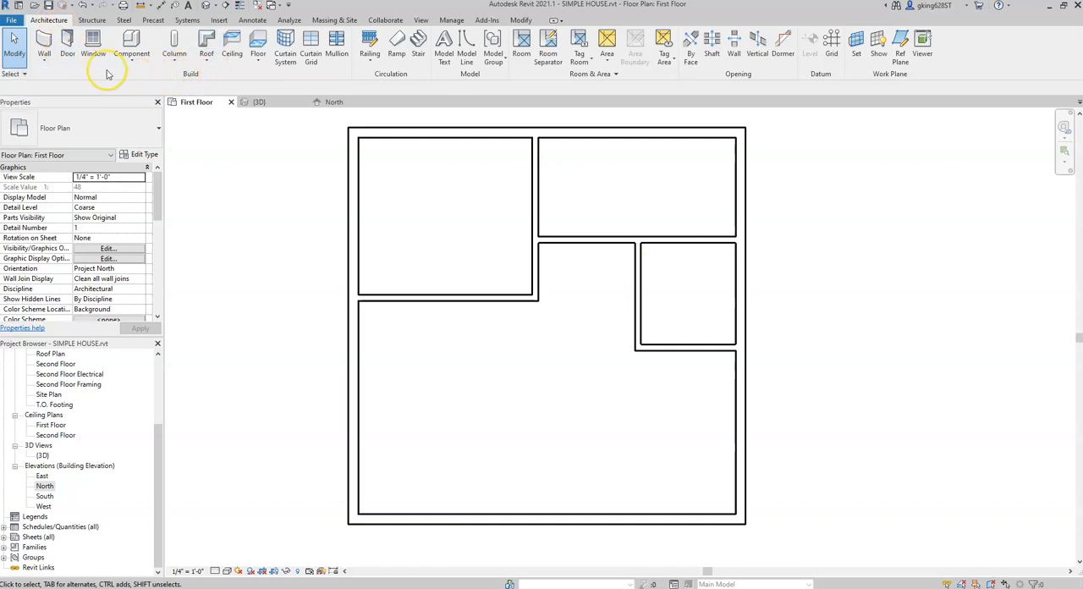
left_click(71, 42)
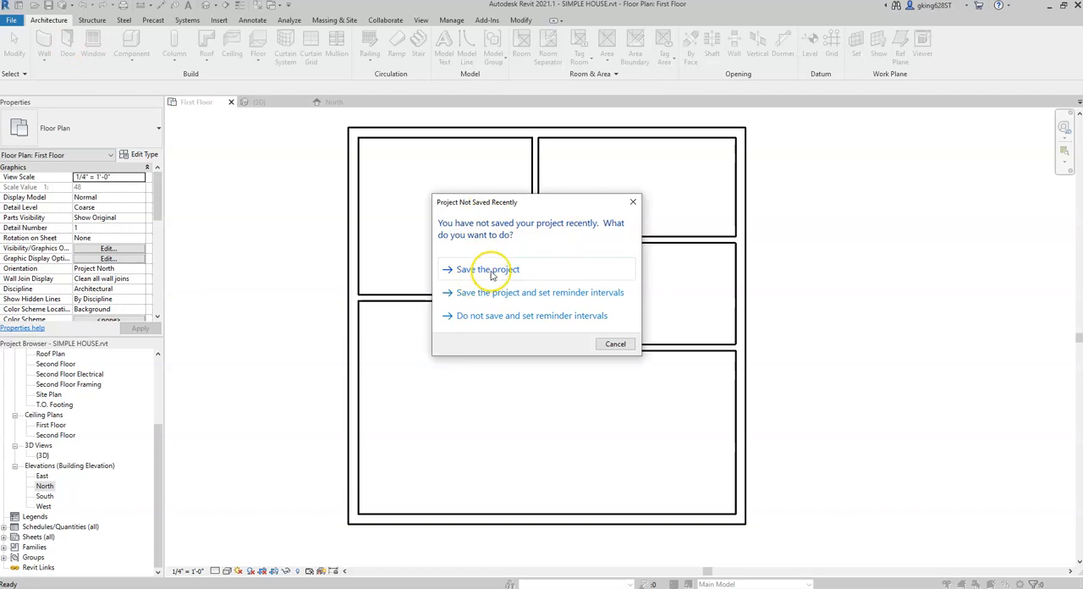
left_click(489, 270)
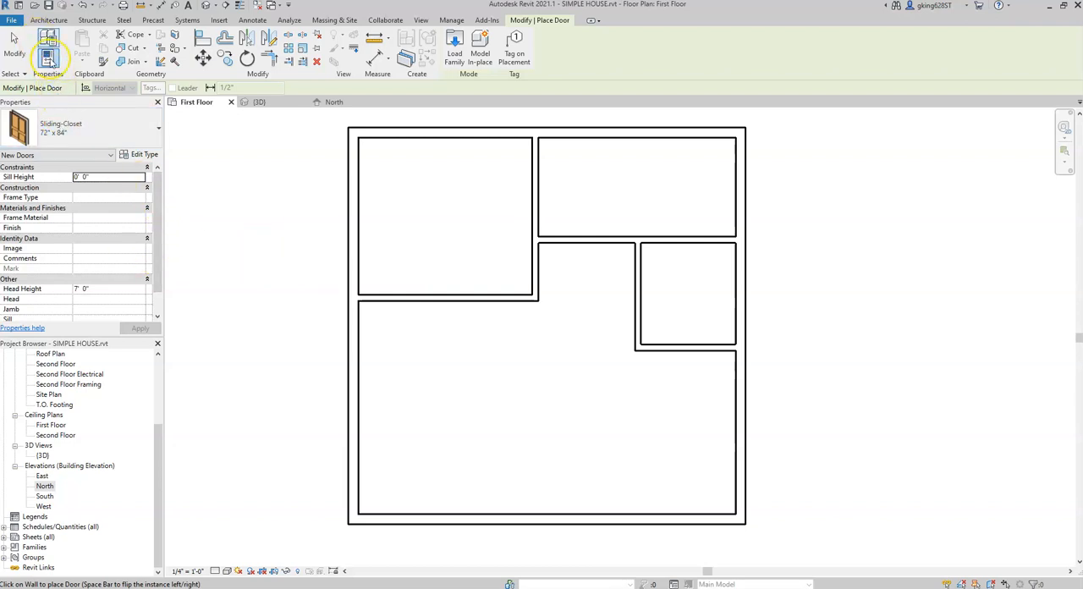
left_click(49, 19)
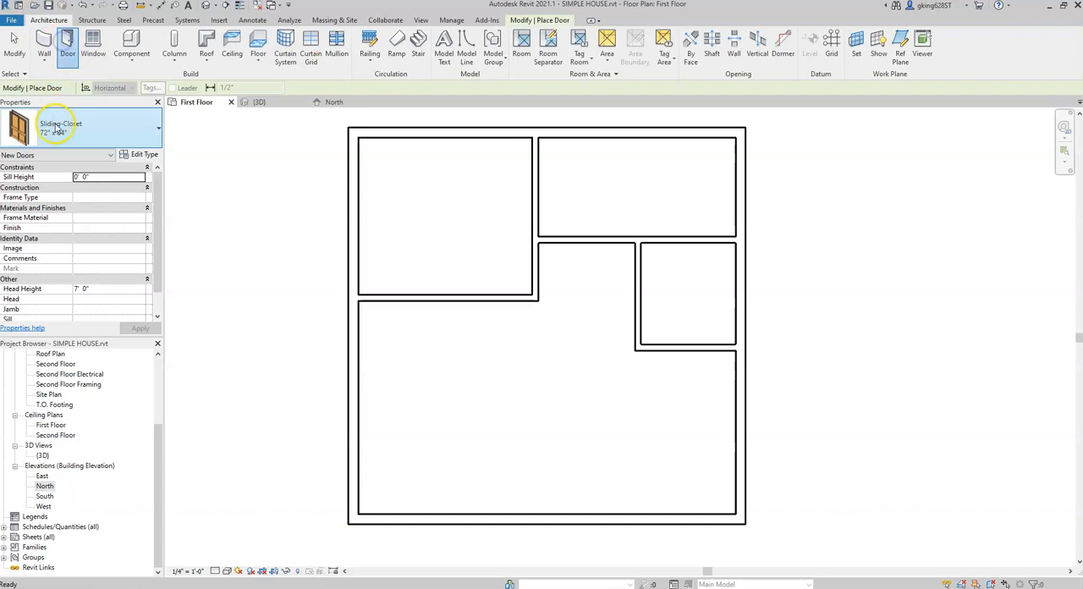
Step: Place a Single-Raised Panel with Sidelights 36" x 80" door centered in the south exterior wall, swinging into the house
left_click(134, 129)
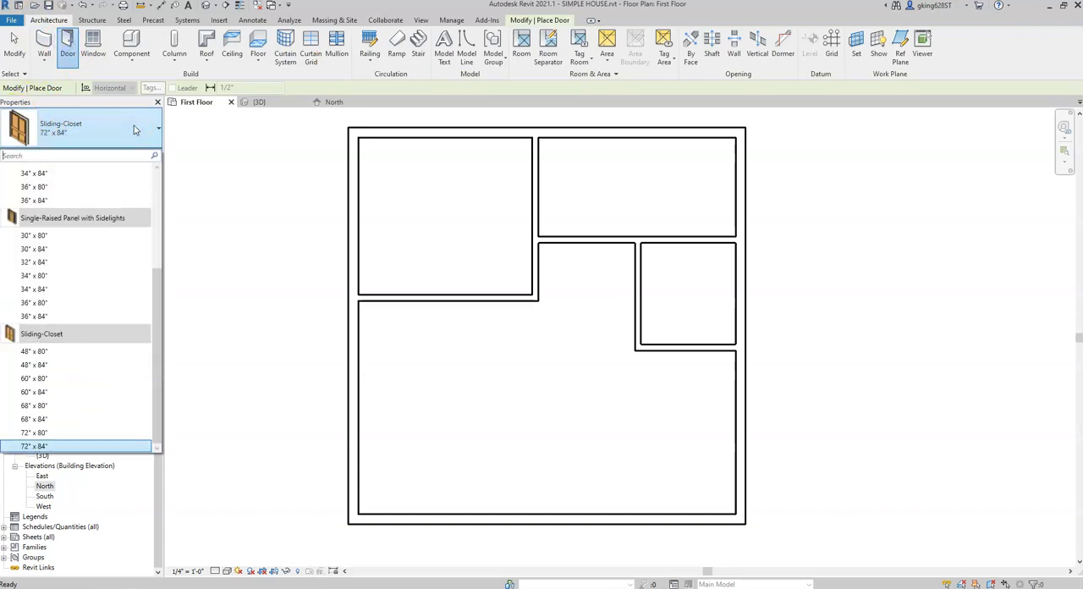
left_click_drag(159, 292, 157, 195)
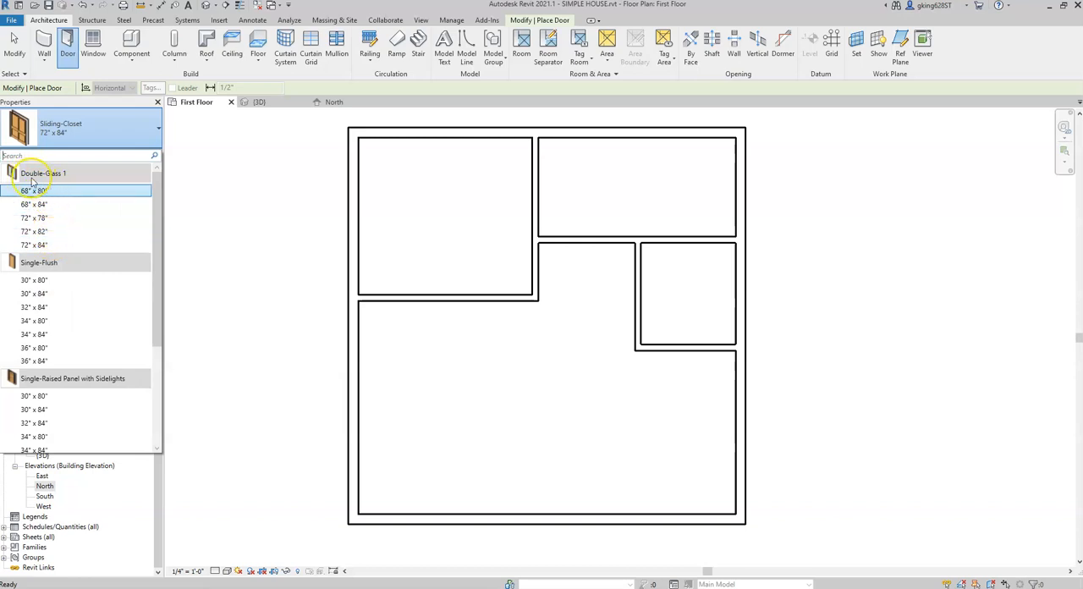
mouse_move(59, 176)
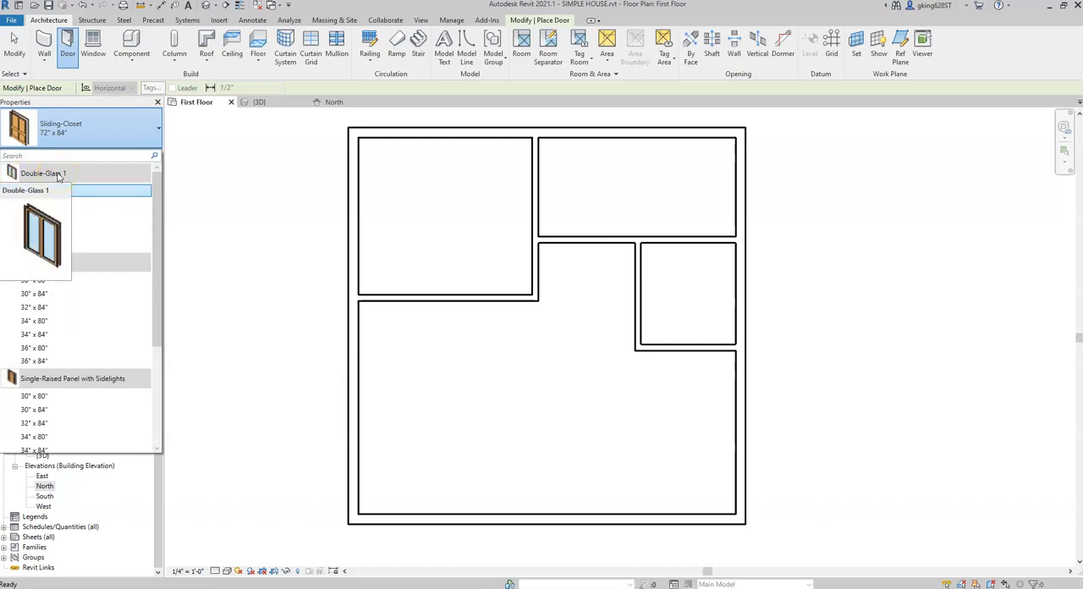
mouse_move(95, 220)
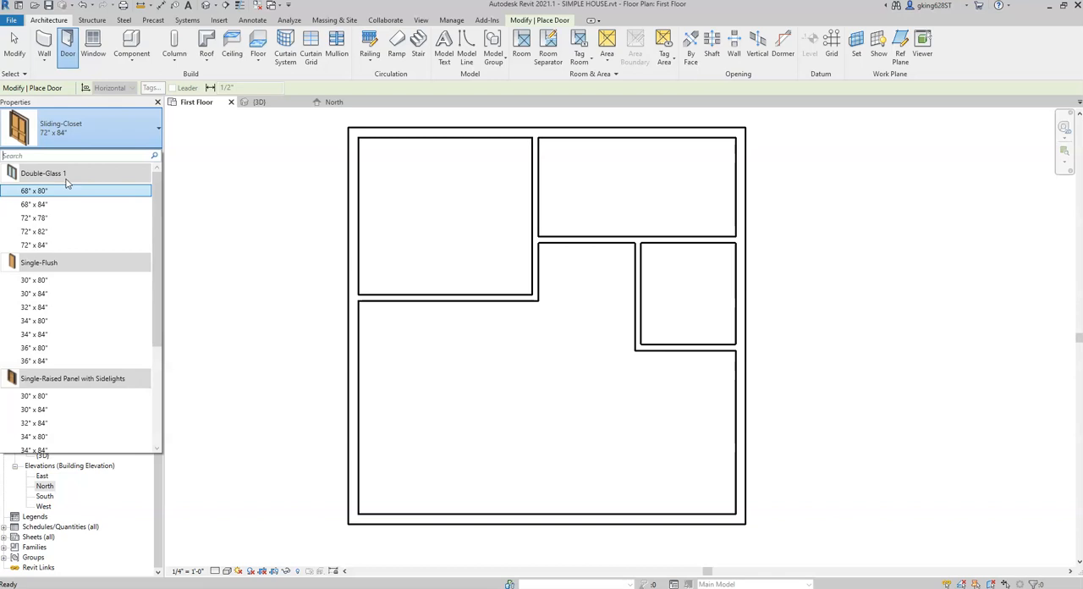
left_click_drag(155, 197, 158, 273)
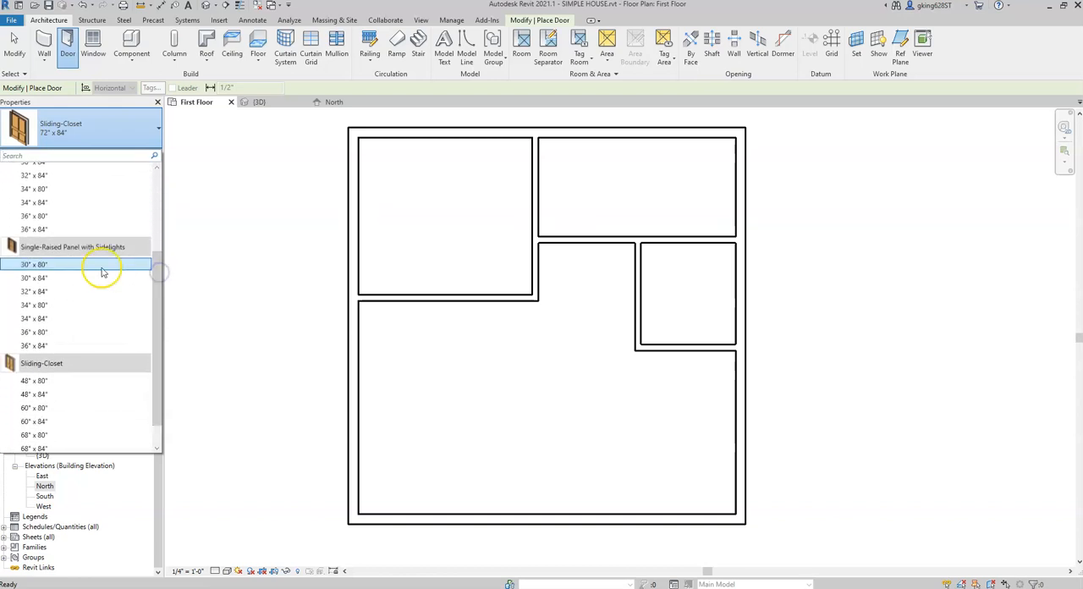
mouse_move(61, 253)
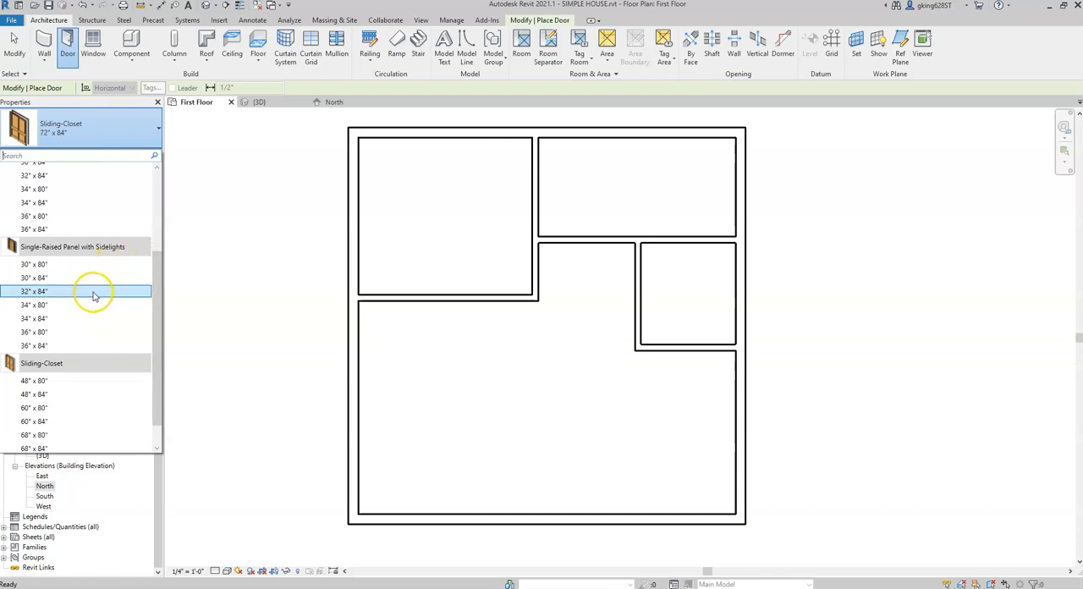
left_click(49, 332)
left_click(227, 346)
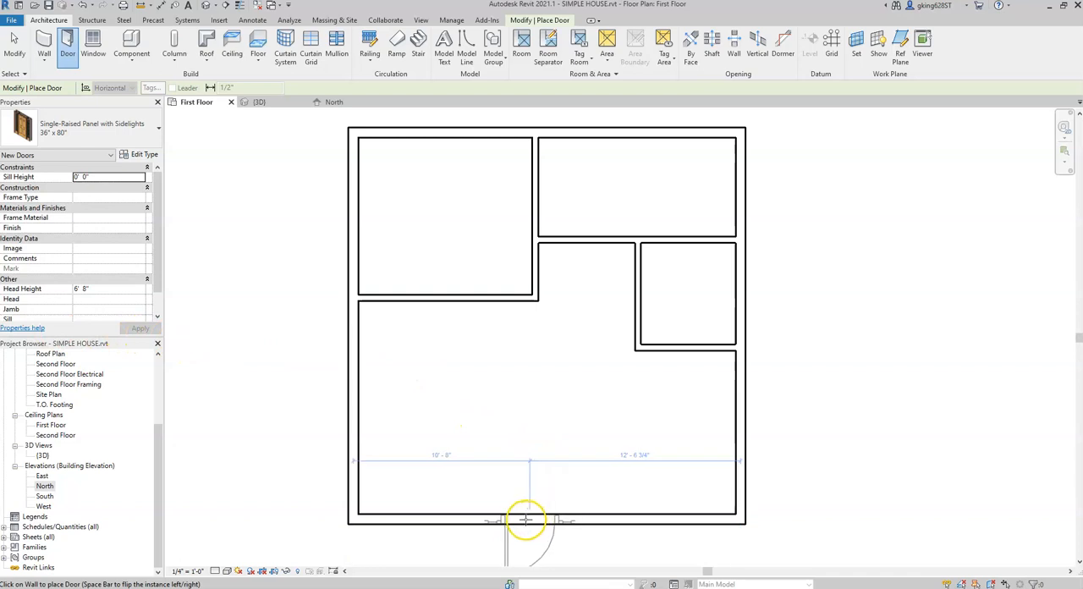
middle_click_drag(540, 516, 505, 384)
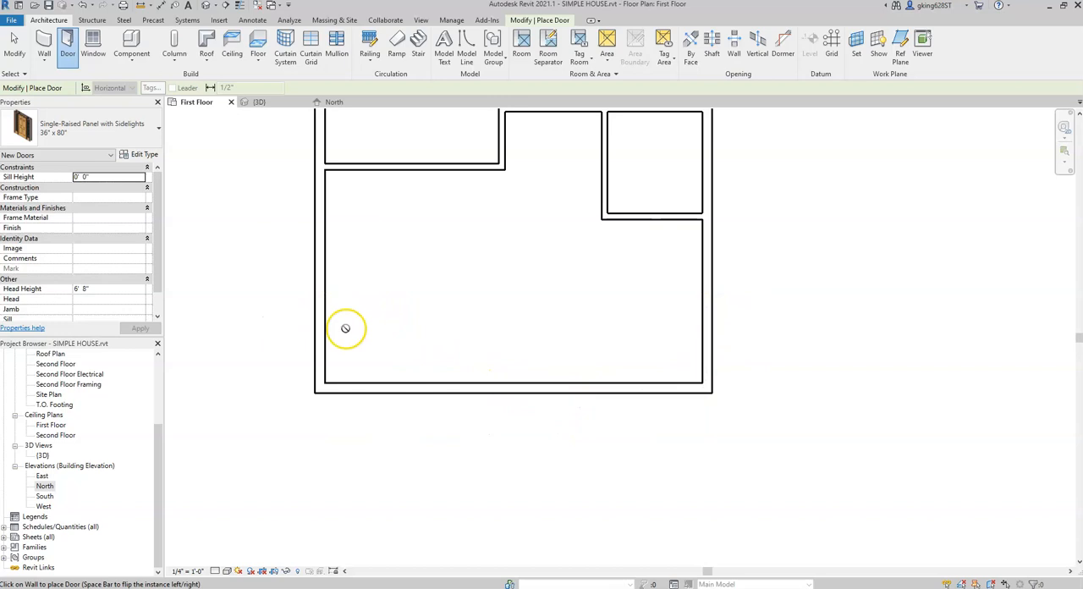
left_click(510, 387)
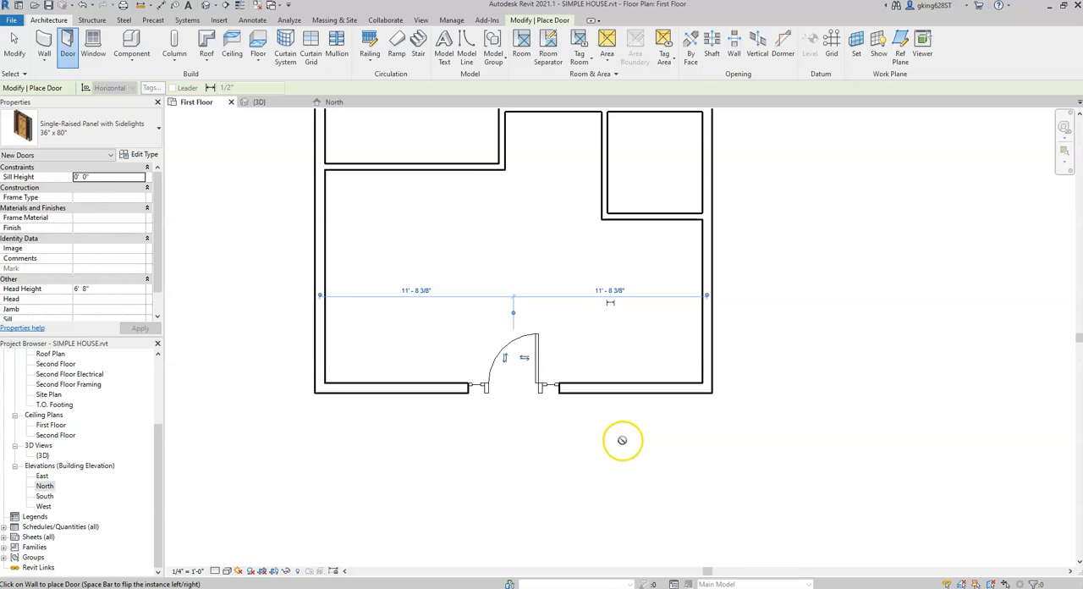
Step: Place Single-Flush 30" x 80" doors from the hallway into the northwest, northeast and small east rooms, each swinging into its room
middle_click_drag(832, 326, 829, 494)
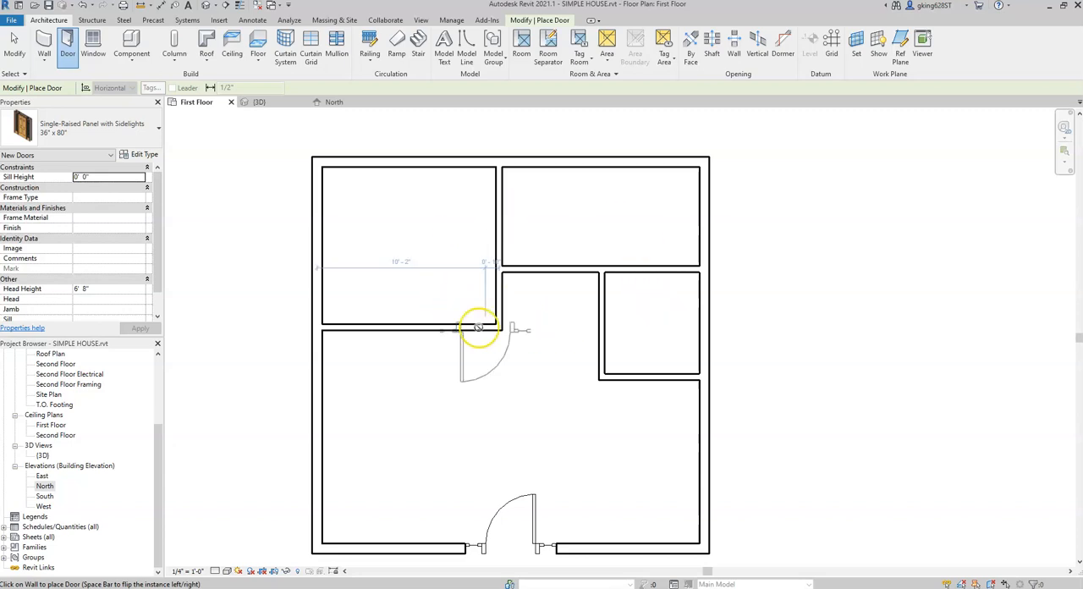
left_click(121, 140)
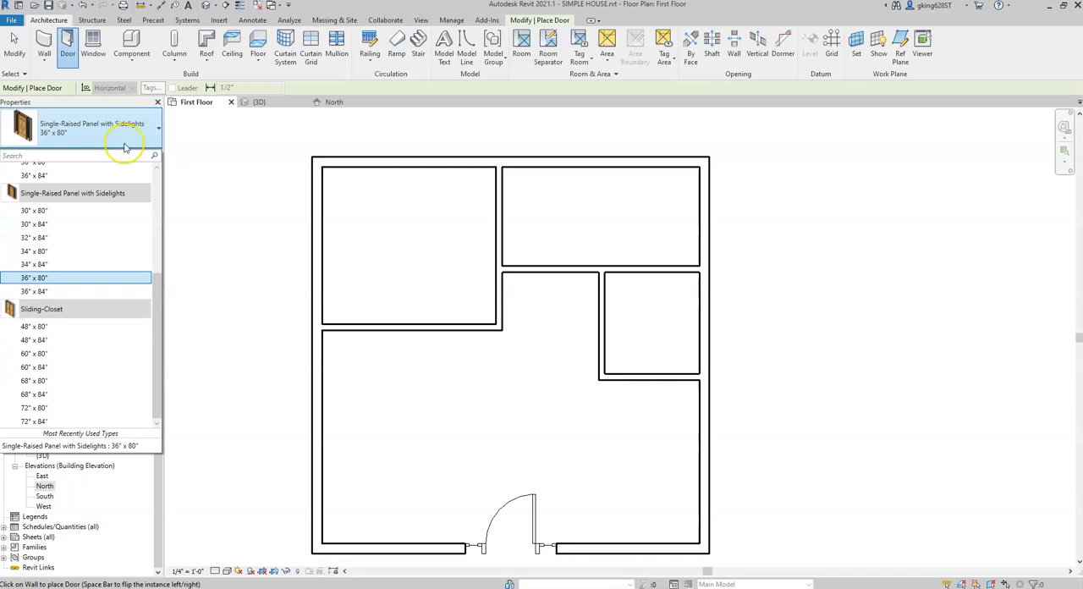
scroll(133, 262, "up", 5)
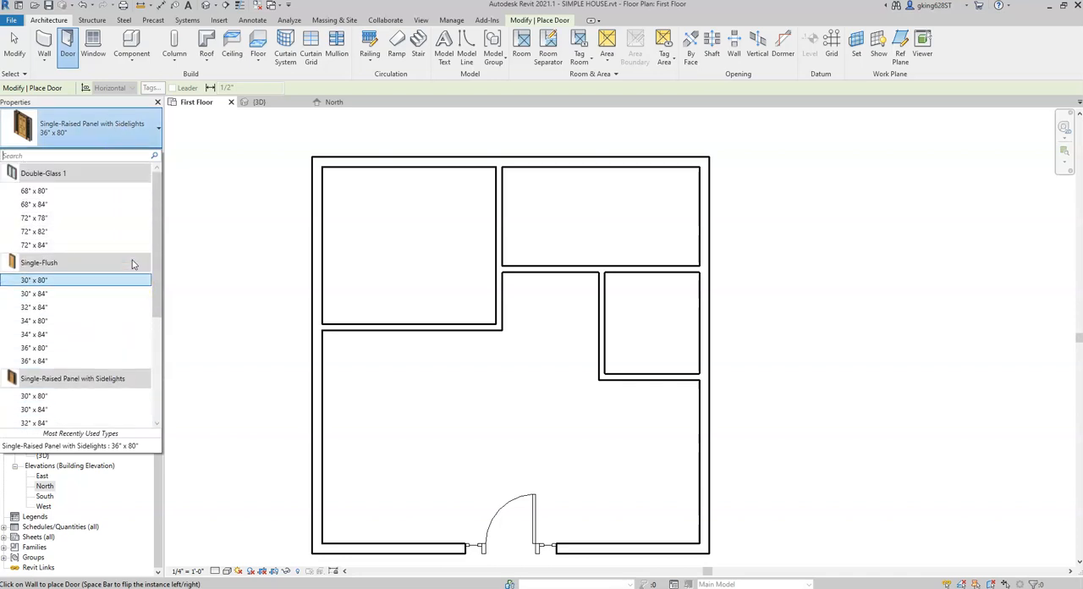
left_click(60, 263)
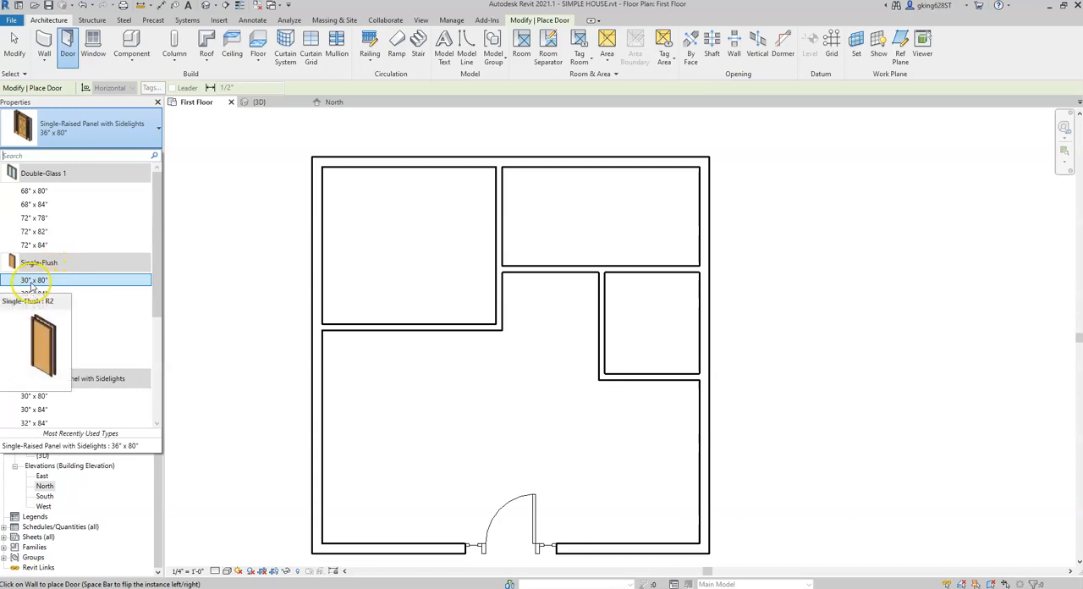
left_click(34, 280)
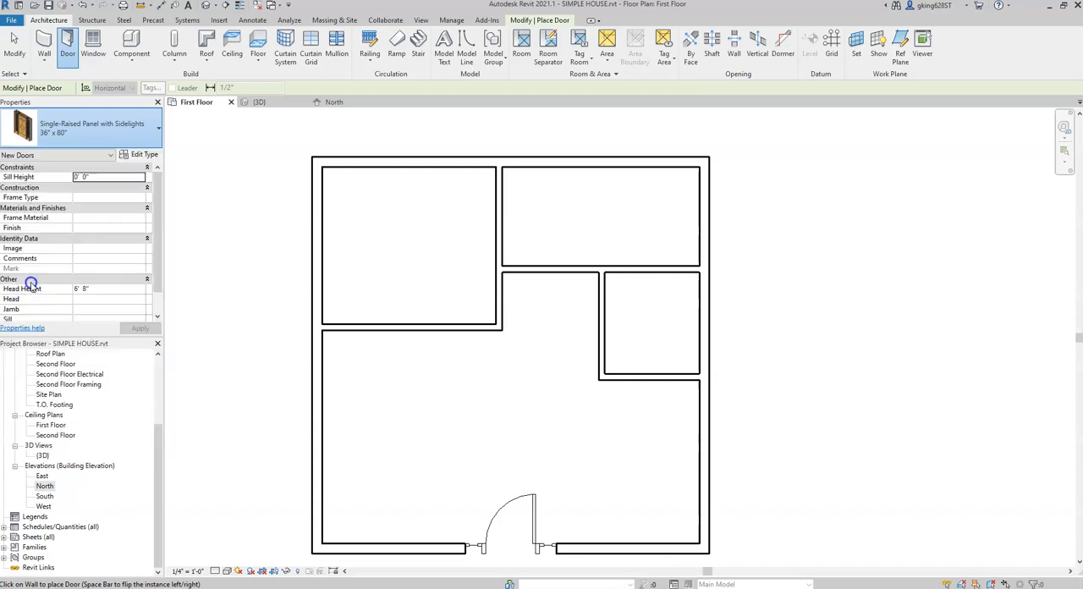
left_click(496, 296)
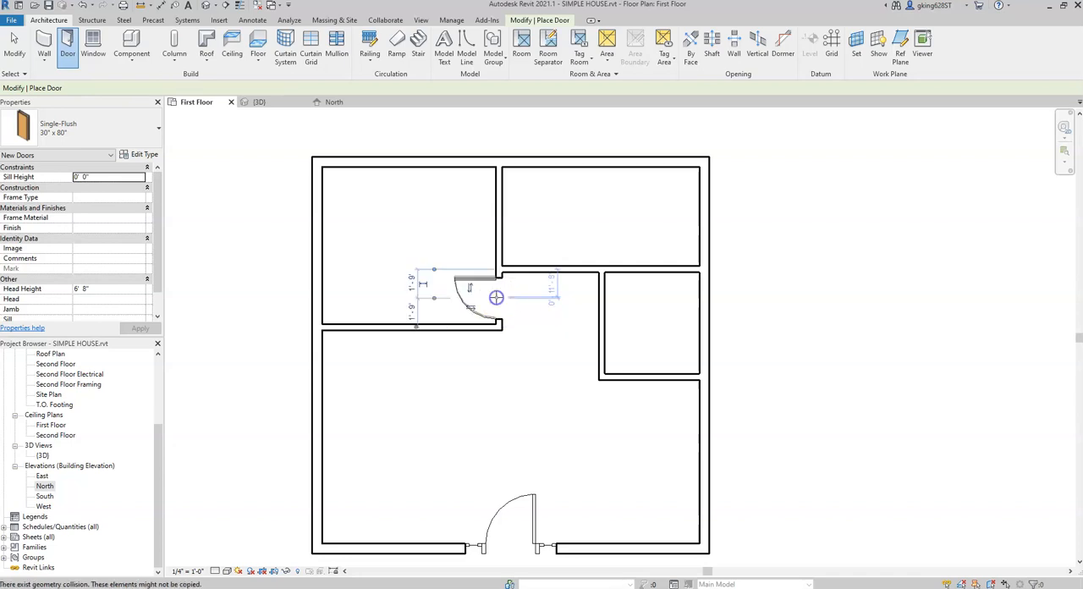
left_click(529, 264)
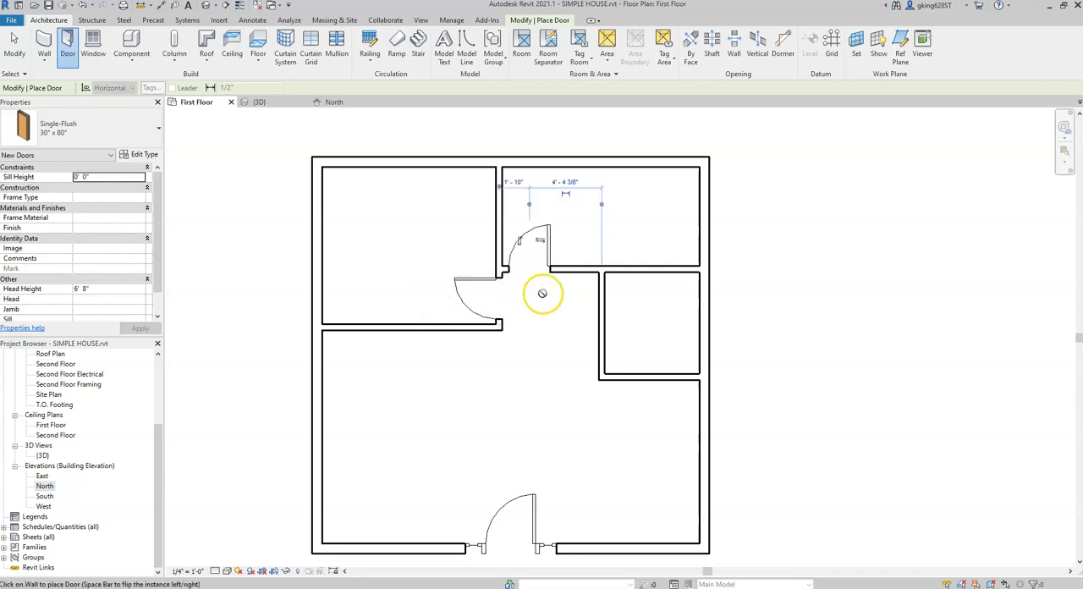
left_click(602, 307)
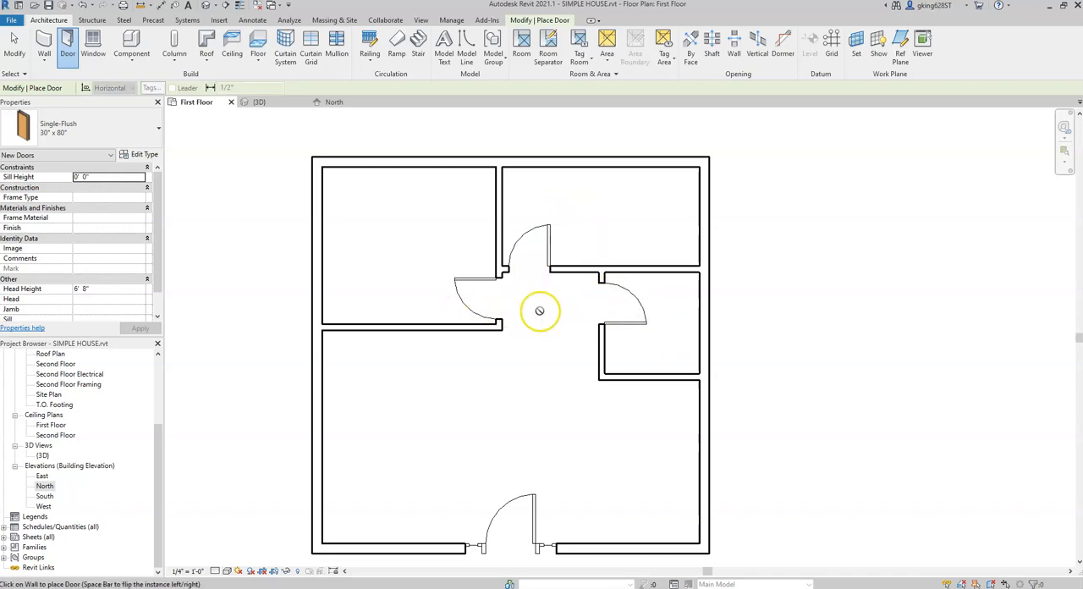
key("Escape")
key("Escape")
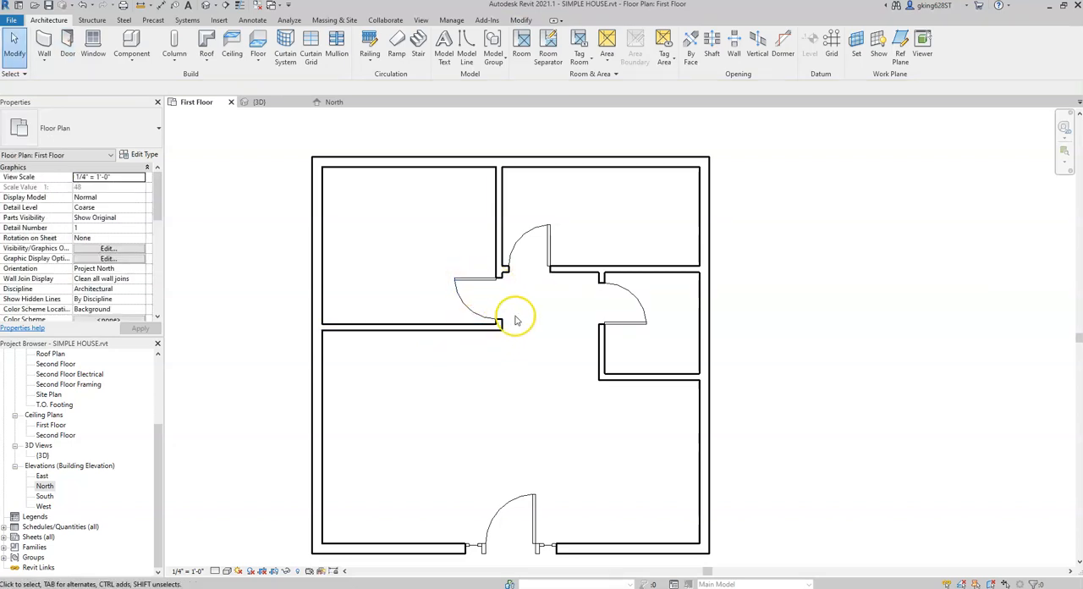
Step: Flip the northwest room's hallway door so it hinges on the south side of its opening and still swings into the room
scroll(531, 315, "up", 3)
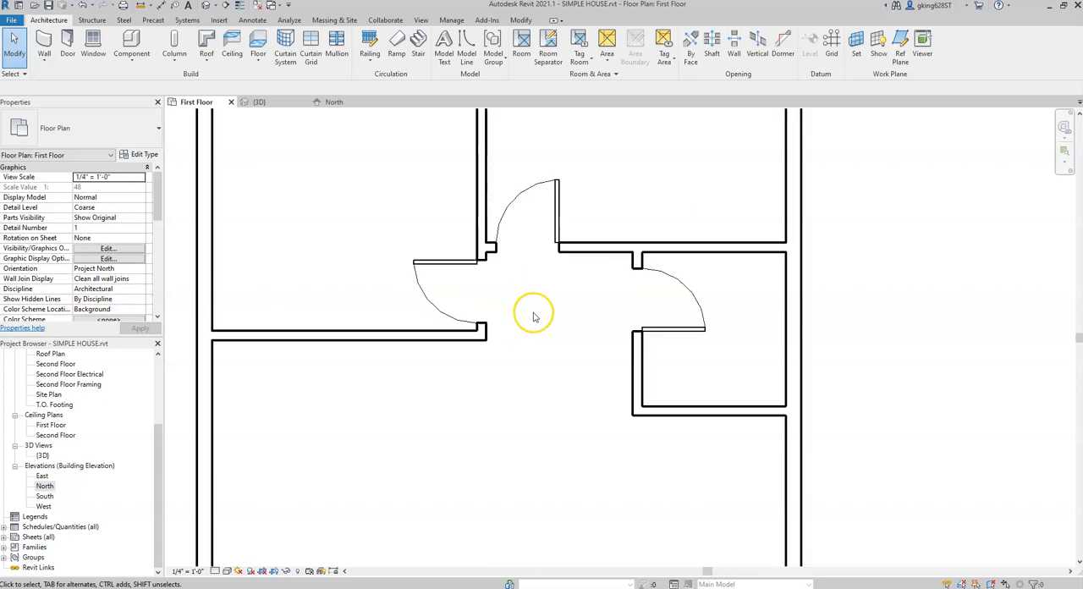
left_click(438, 260)
left_click(423, 271)
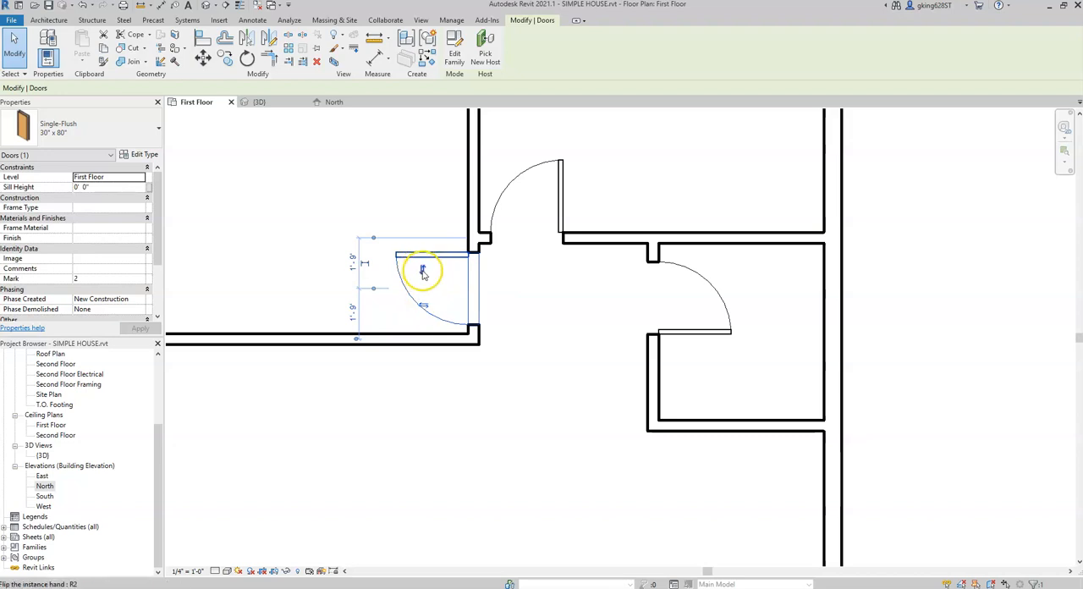
left_click(423, 271)
left_click(424, 310)
left_click(420, 273)
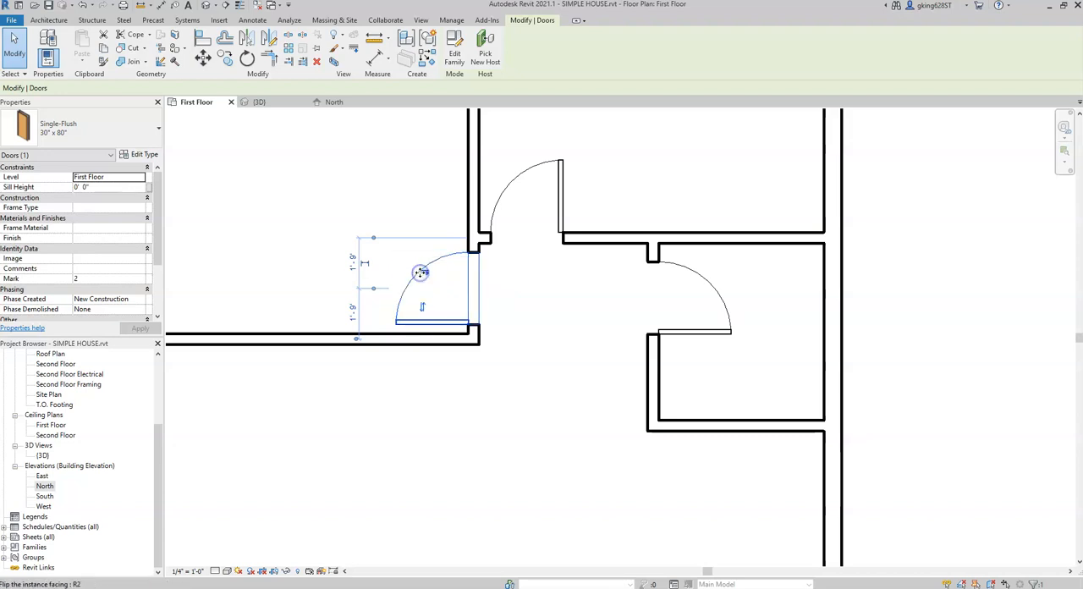
left_click(423, 308)
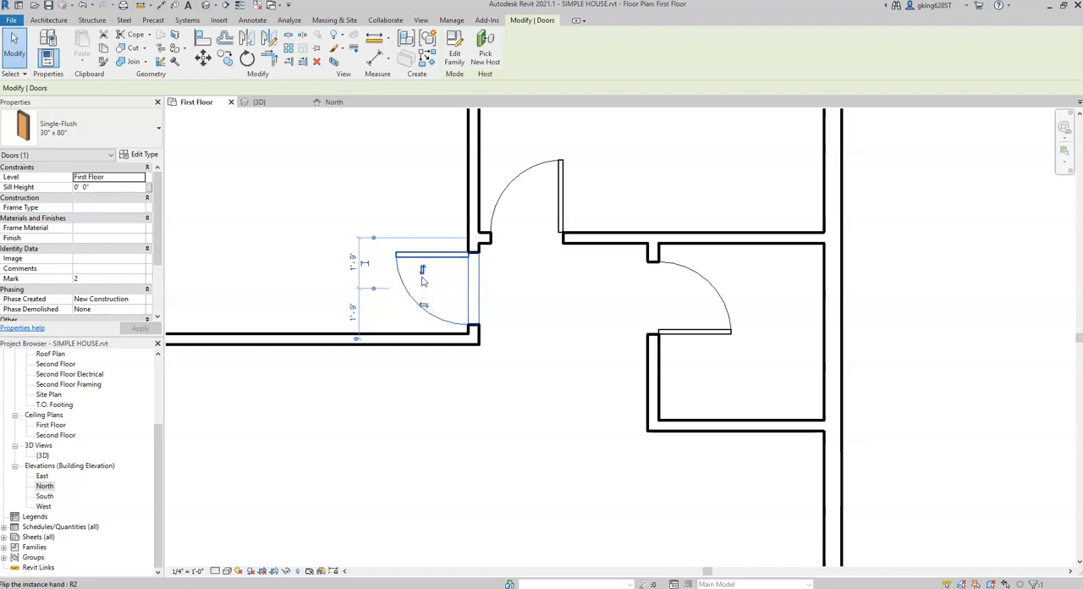
left_click(424, 303)
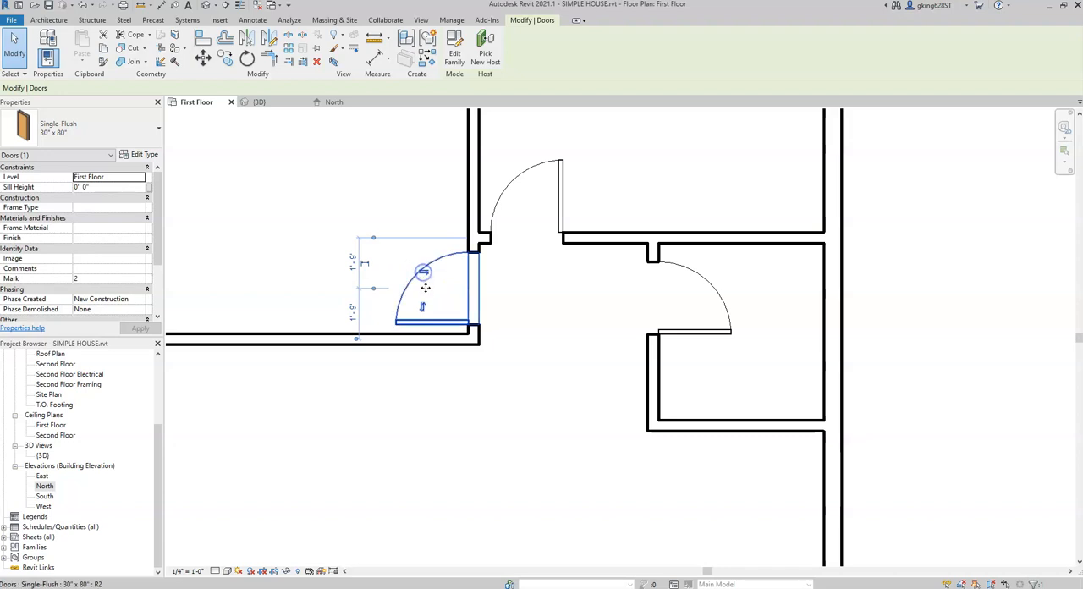
left_click(423, 273)
left_click(522, 272)
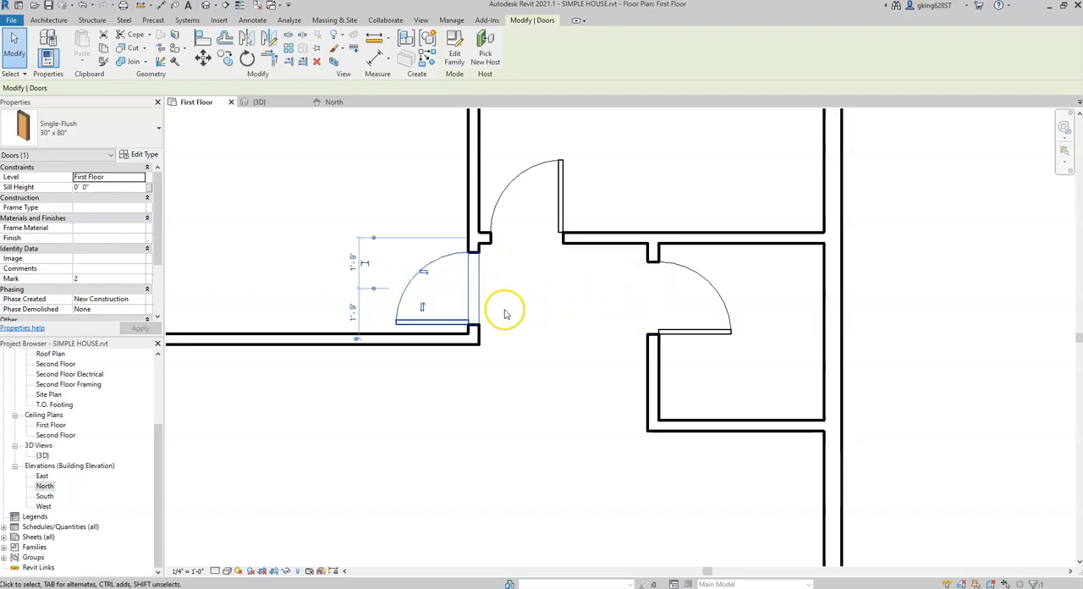
Step: Flip the hinge sides of the northeast room's door to the west and the small east room's door to the north
left_click(514, 181)
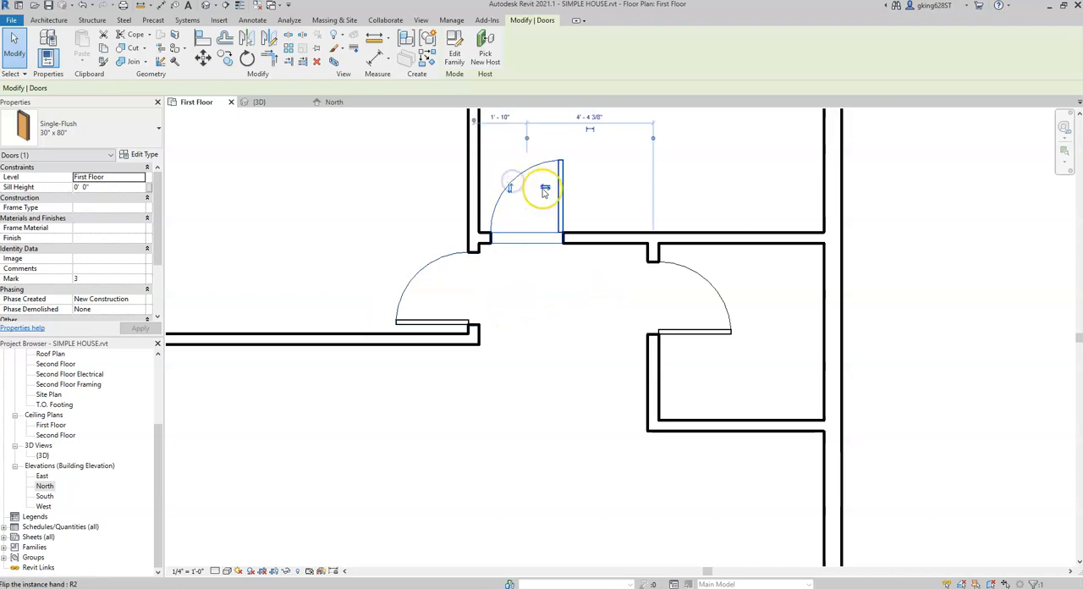
left_click(544, 188)
left_click(677, 334)
left_click(705, 309)
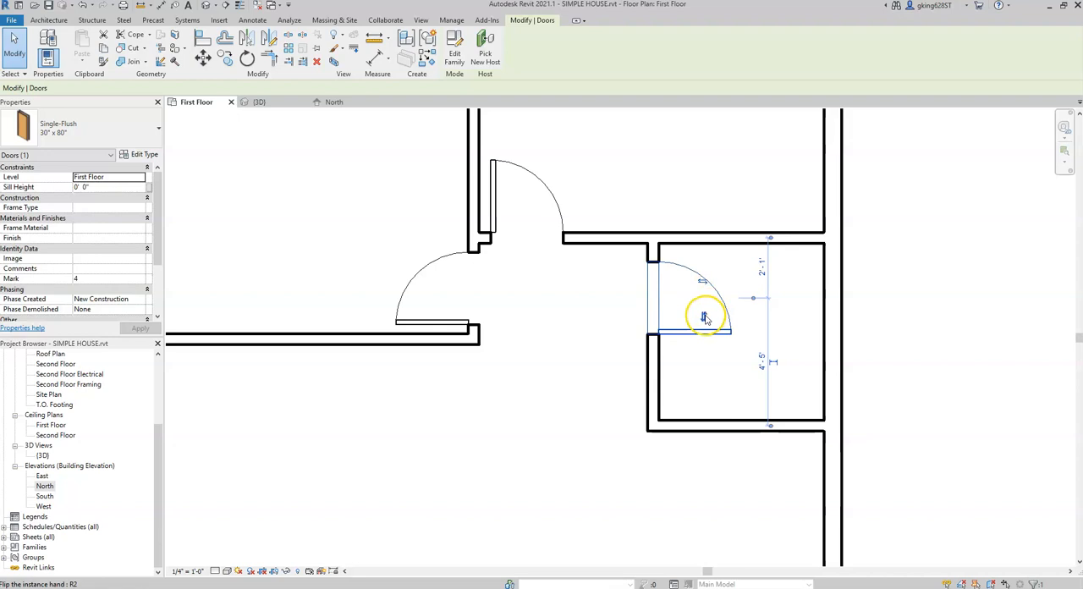
left_click(705, 317)
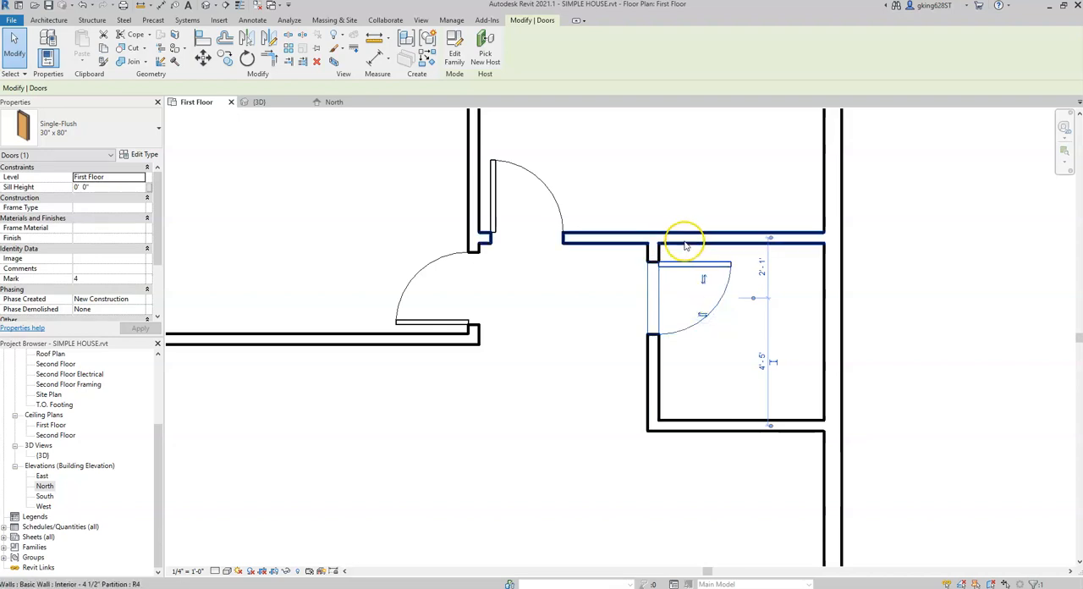
Step: Slide the northeast room's door east along its wall, and nudge it back west to about 2' 4 1/2" from the partition
scroll(580, 306, "down", 1)
middle_click_drag(580, 305, 511, 368)
scroll(439, 328, "up", 2)
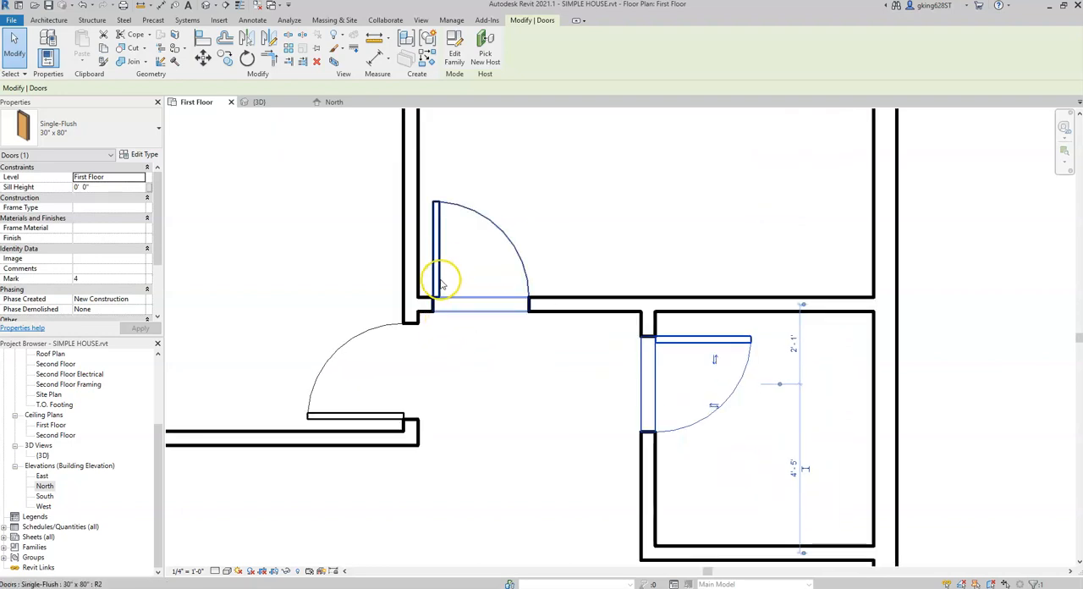
left_click(440, 286)
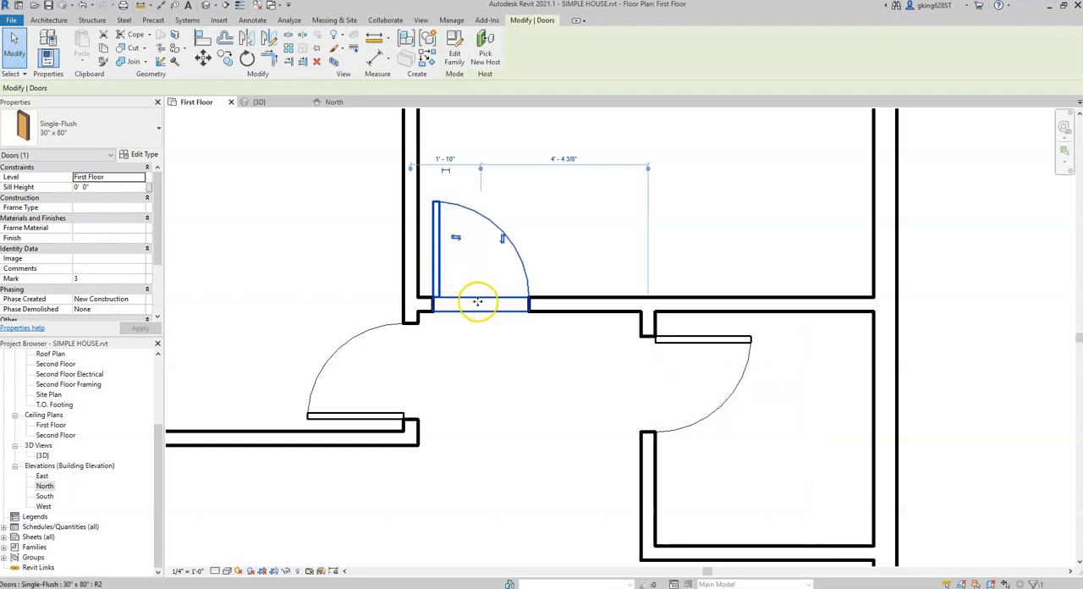
left_click_drag(479, 304, 548, 302)
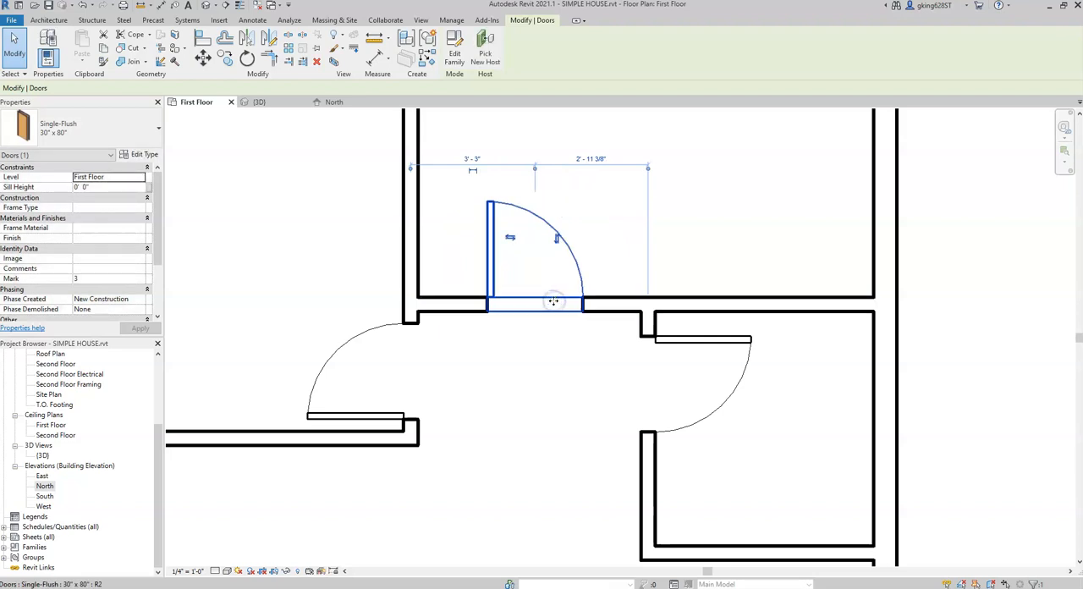
key("Left")
key("Left")
key("Left")
key("Left")
key("Left")
key("Left")
key("Left")
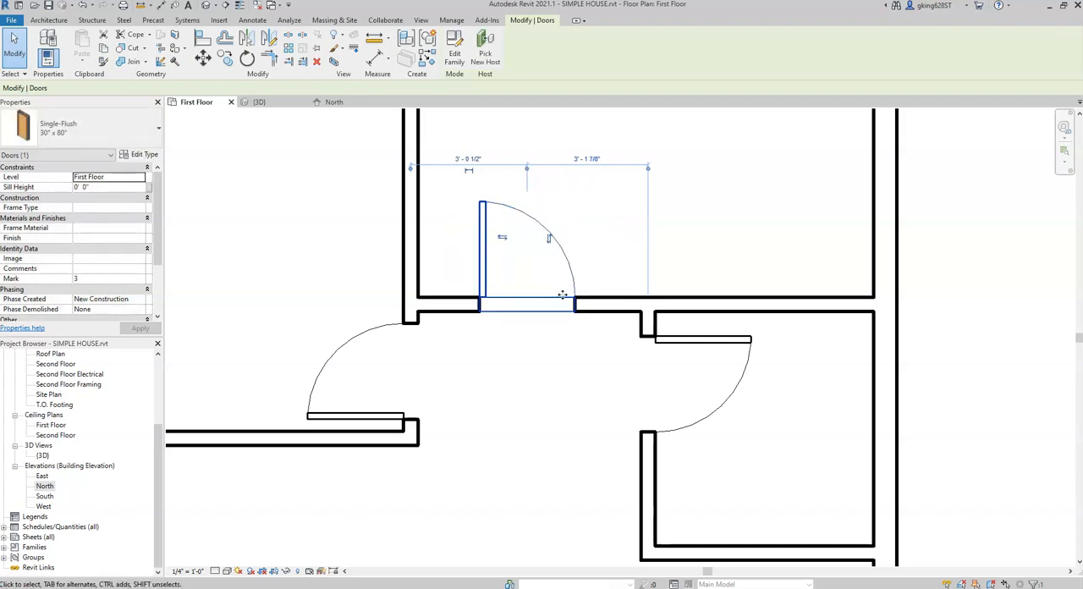
key("Left")
key("Left")
key("Left")
key("Left")
key("Left")
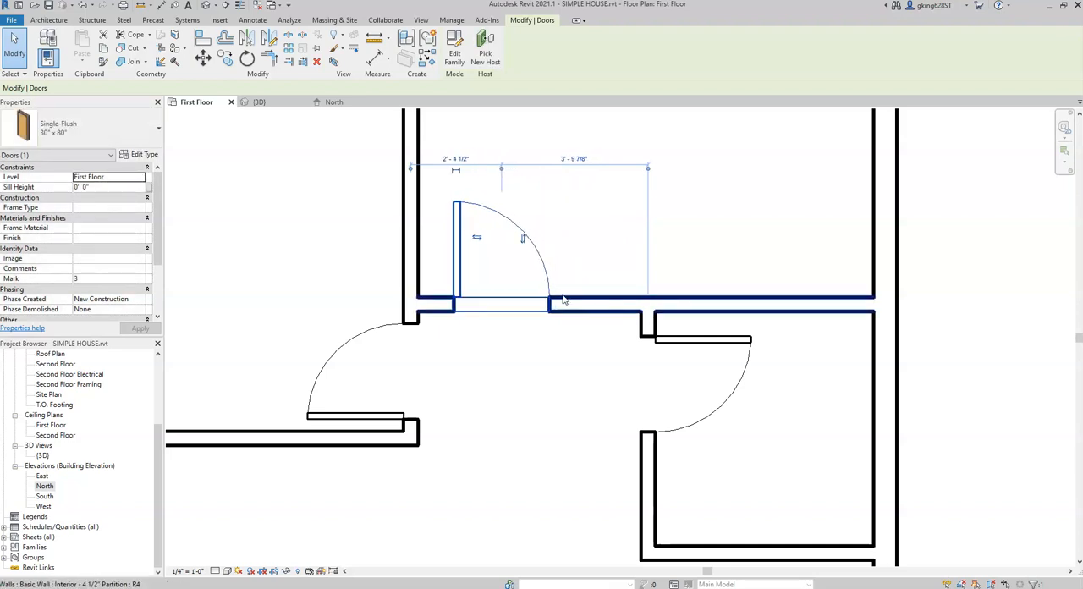
Step: Set the distance from the west partition to the center of the northeast room's door to 2' and deselect the door
left_click(457, 160)
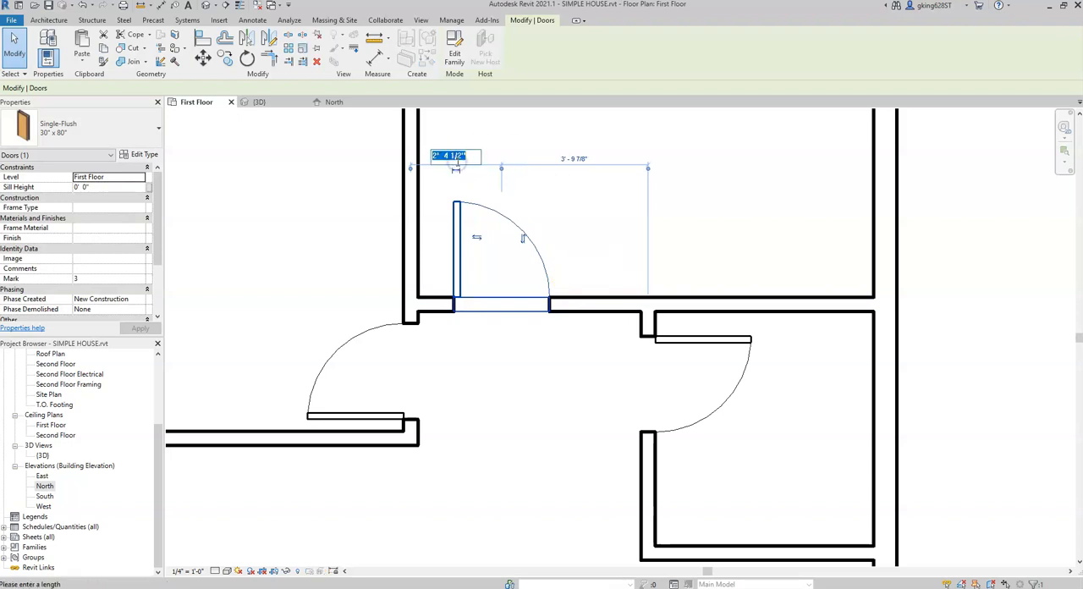
type("2'")
key("Return")
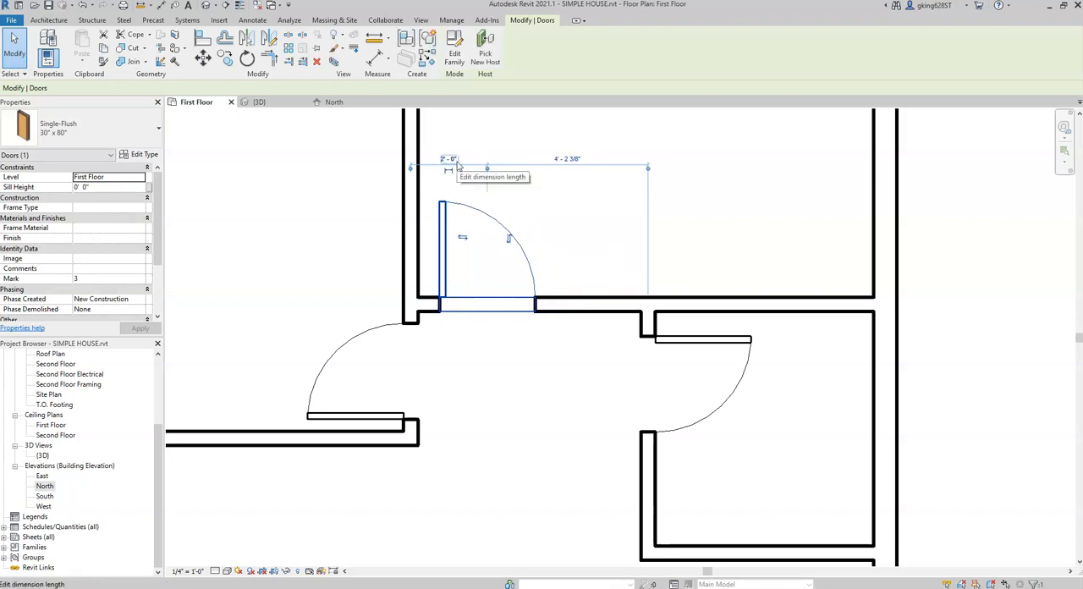
left_click(605, 429)
Step: Place Window-Double-Hung 30" x 46" windows in the south wall west of the entry door and in the west wall of the main and northwest rooms
scroll(606, 429, "down", 4)
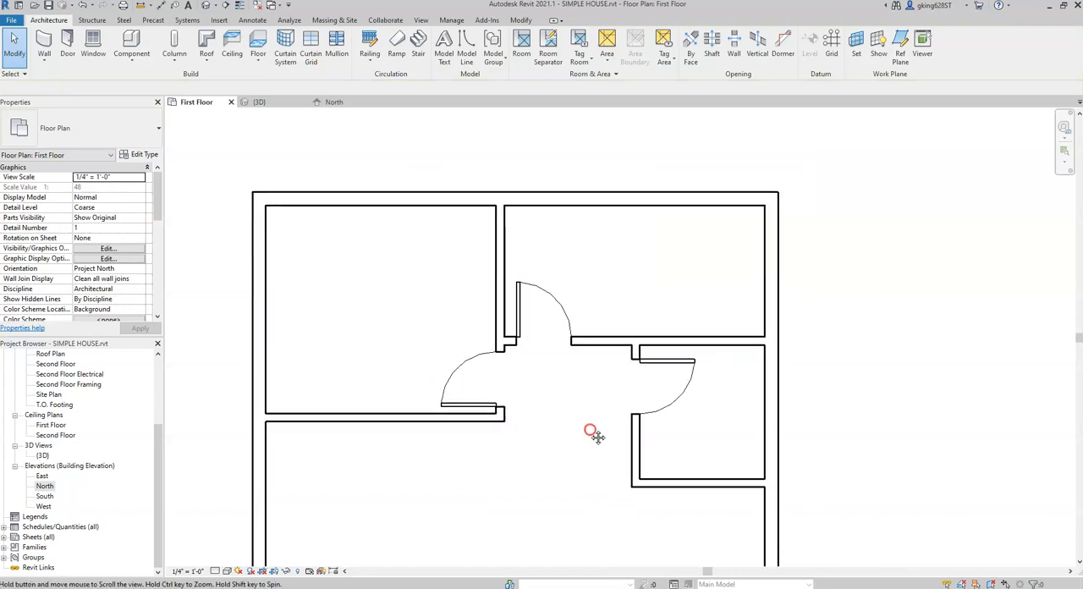
scroll(605, 348, "down", 2)
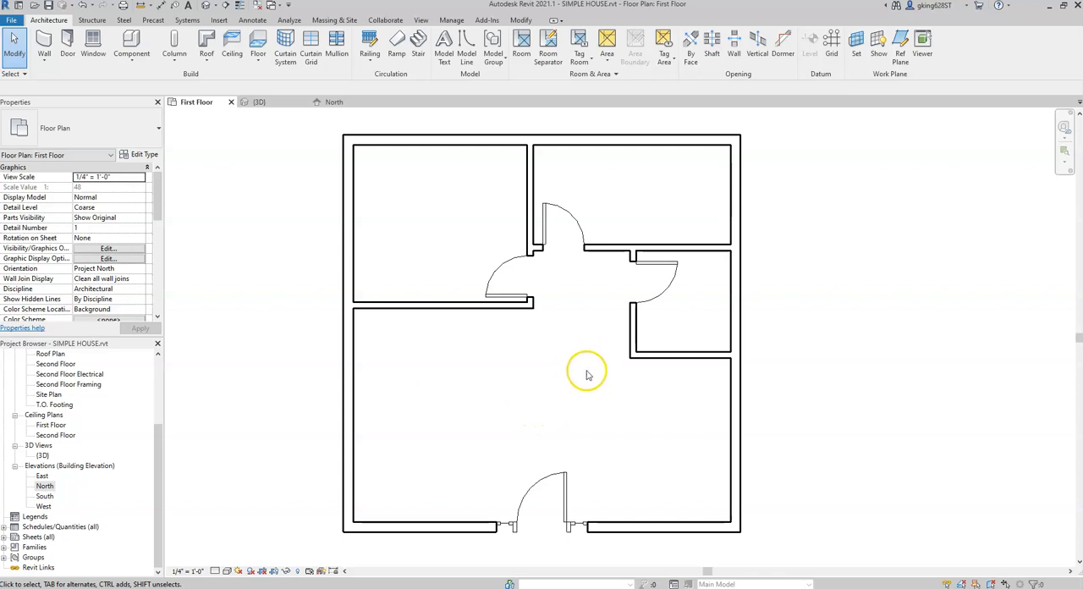
left_click(55, 24)
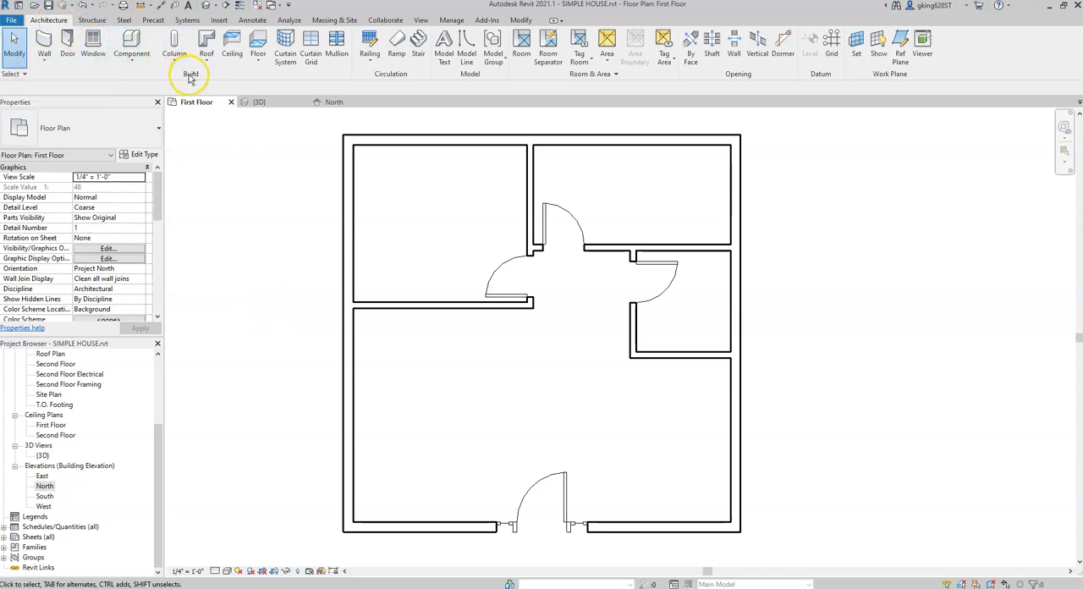
left_click(99, 43)
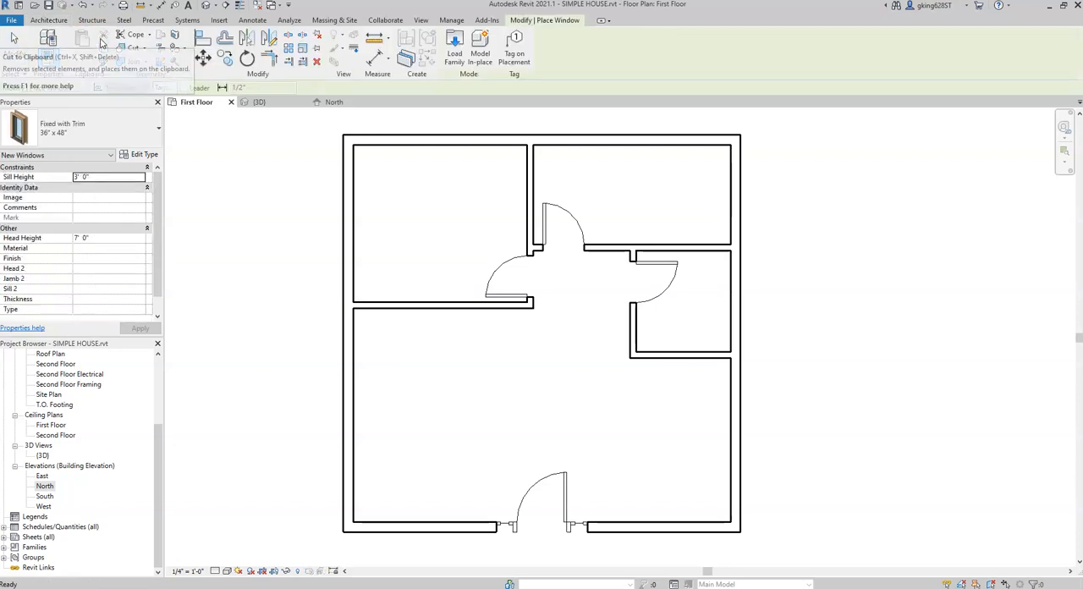
left_click(148, 142)
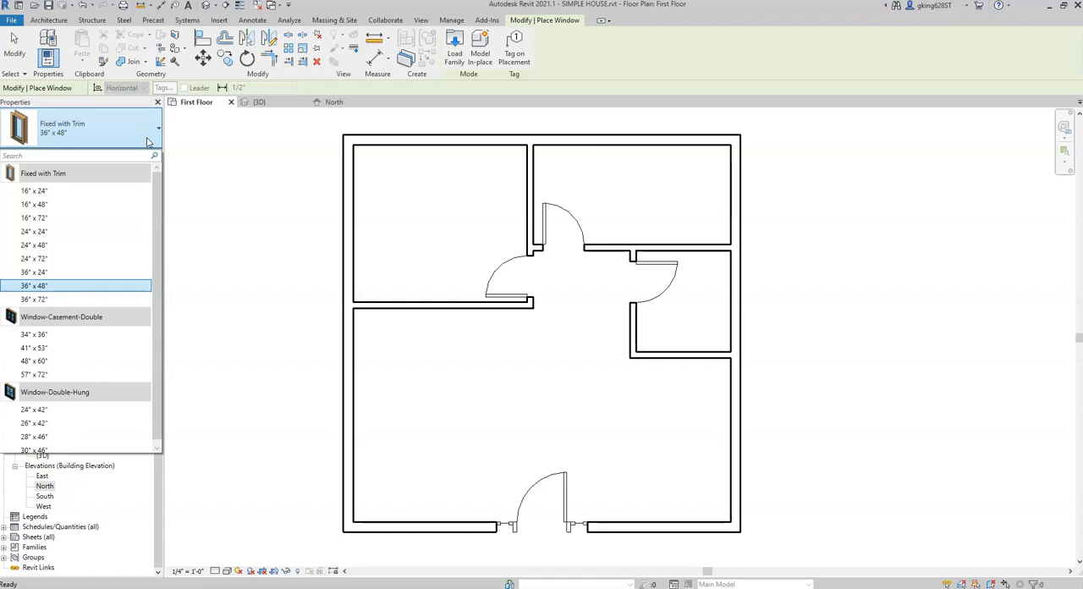
left_click_drag(159, 184, 163, 203)
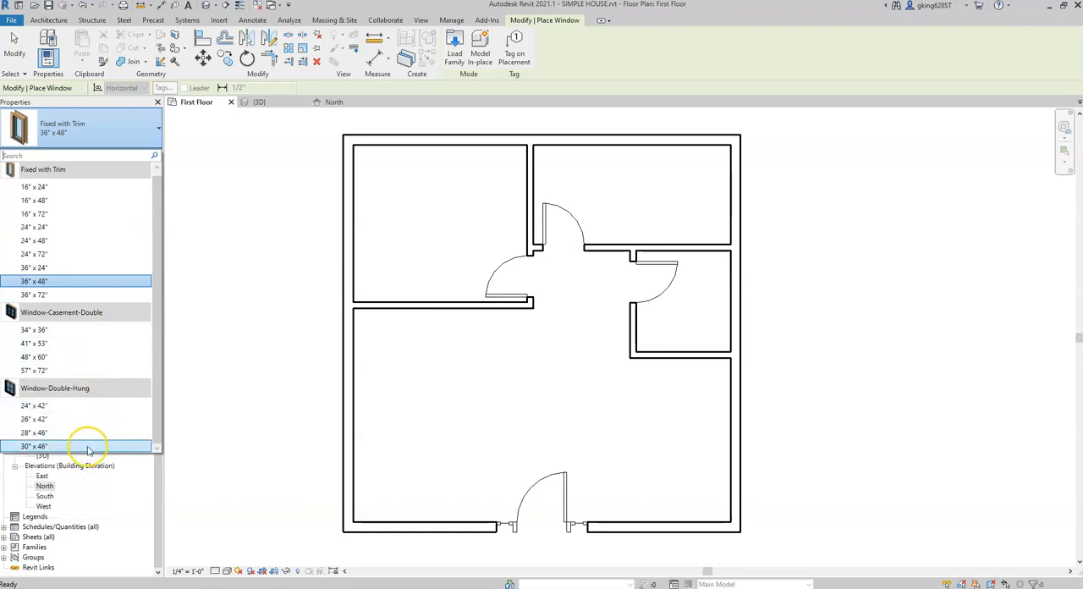
left_click(39, 445)
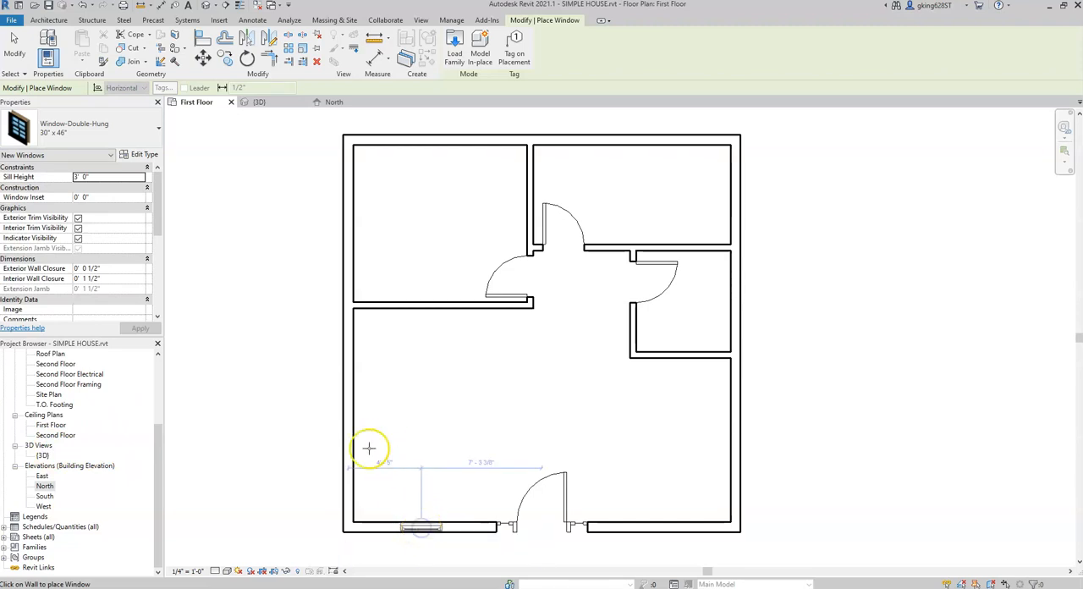
left_click(354, 420)
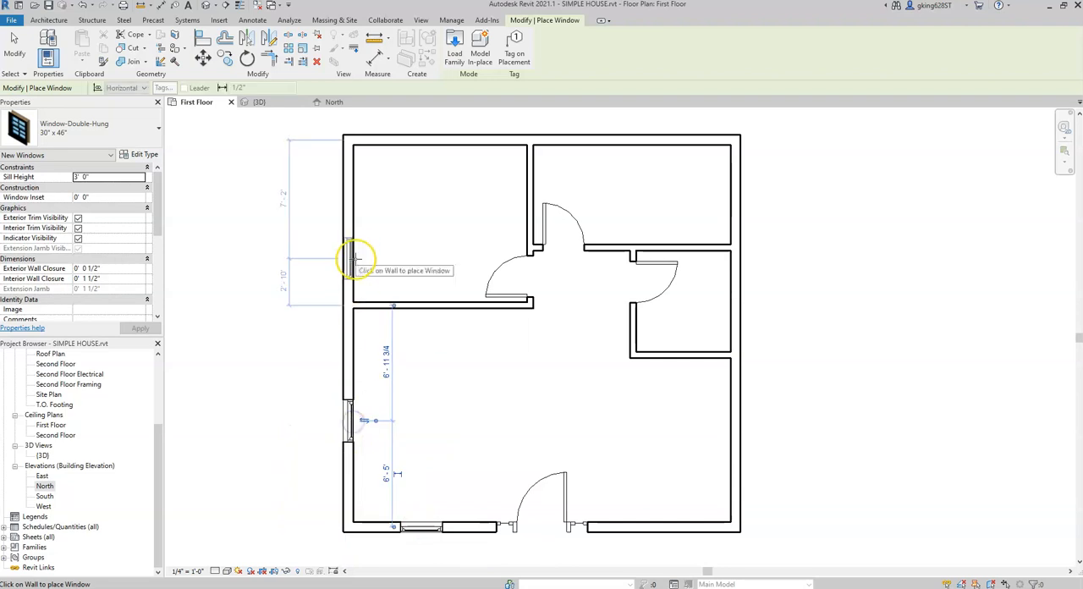
left_click(345, 212)
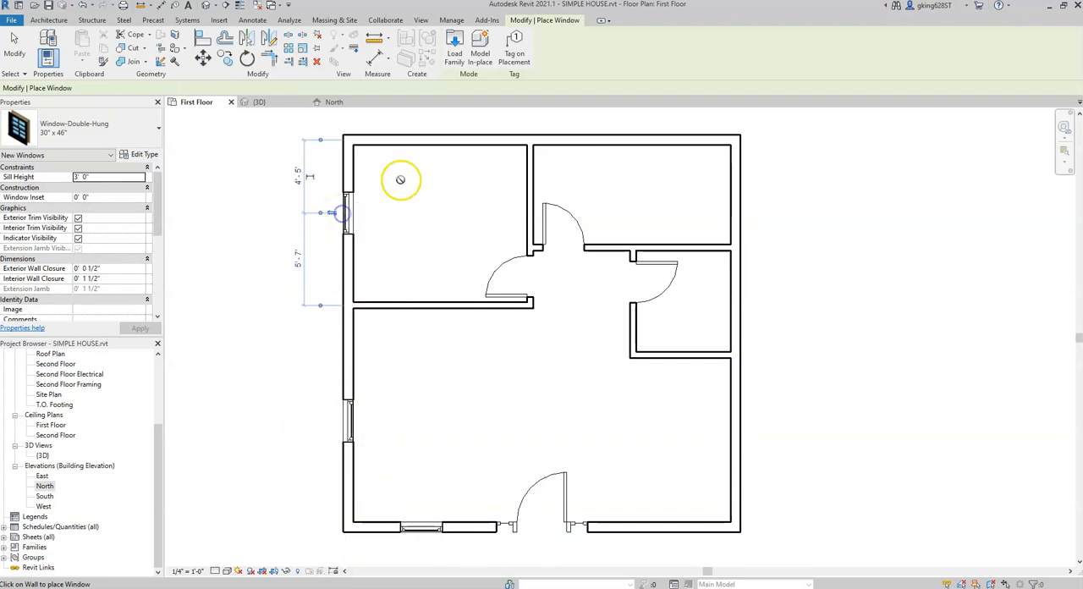
Step: Place matching windows in both north rooms' north wall, the northeast and main rooms' east wall, and the south wall east of the entry door
left_click(438, 138)
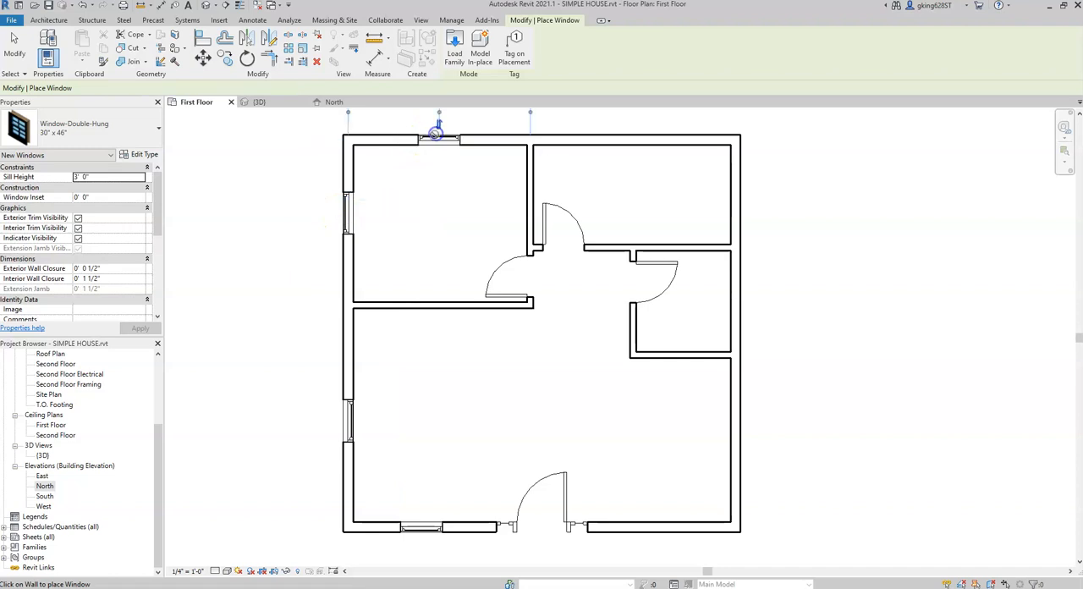
left_click(633, 138)
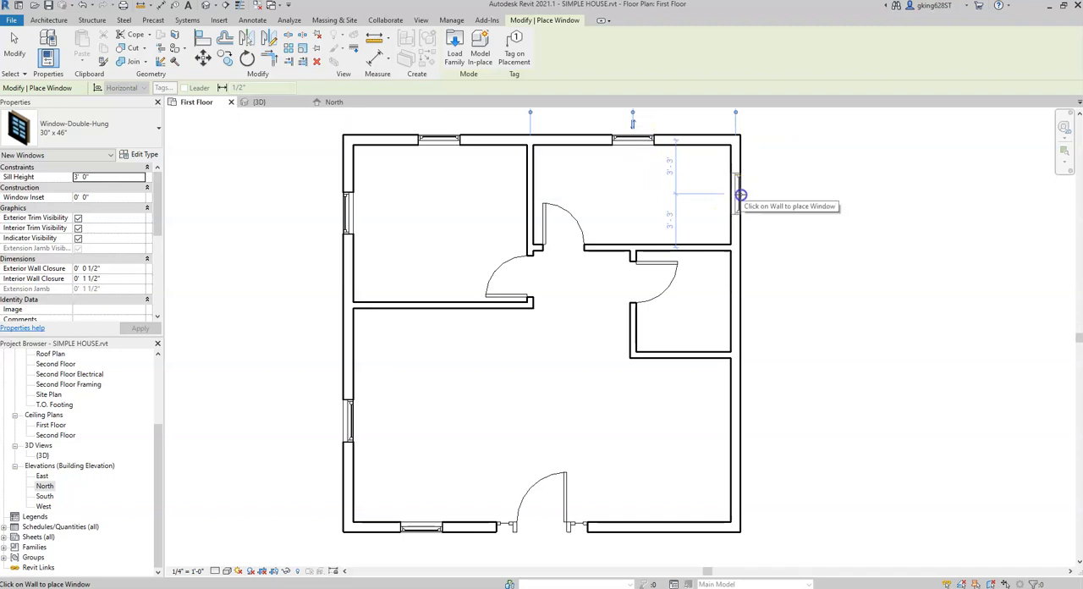
left_click(740, 193)
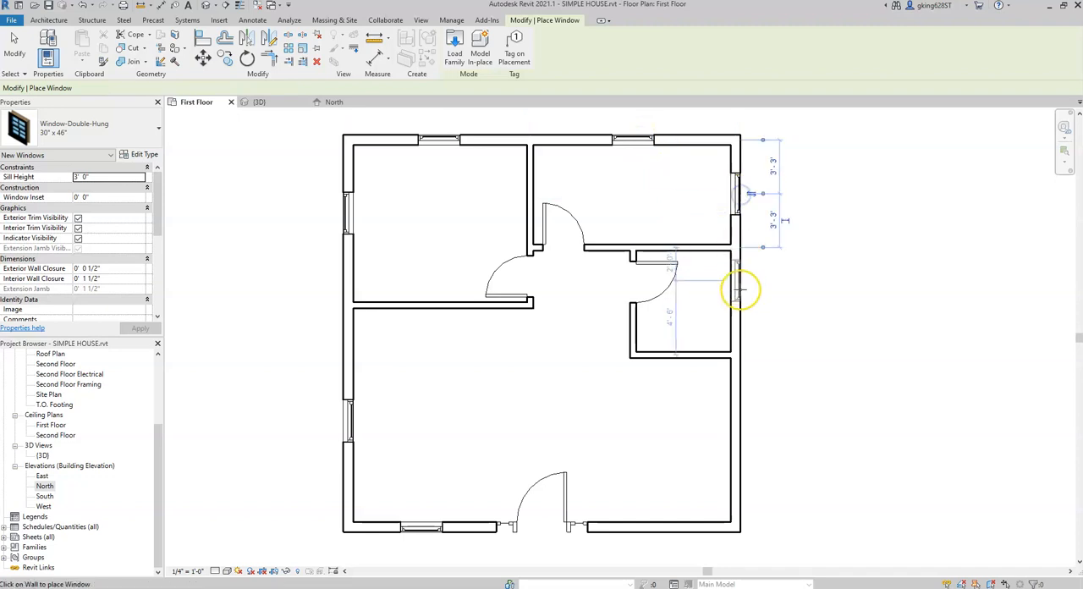
left_click(739, 441)
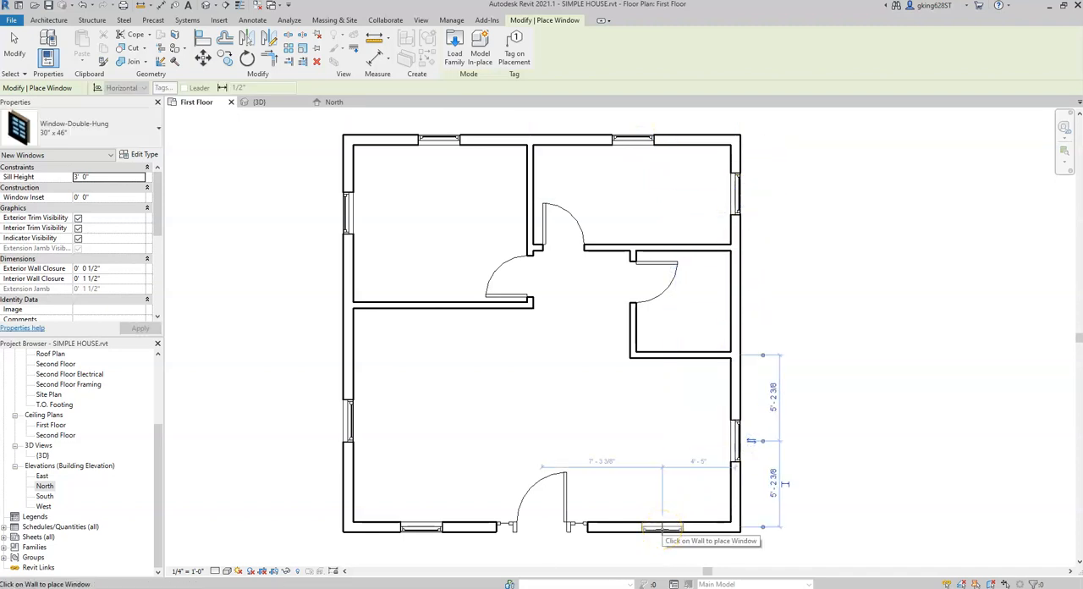
left_click(662, 527)
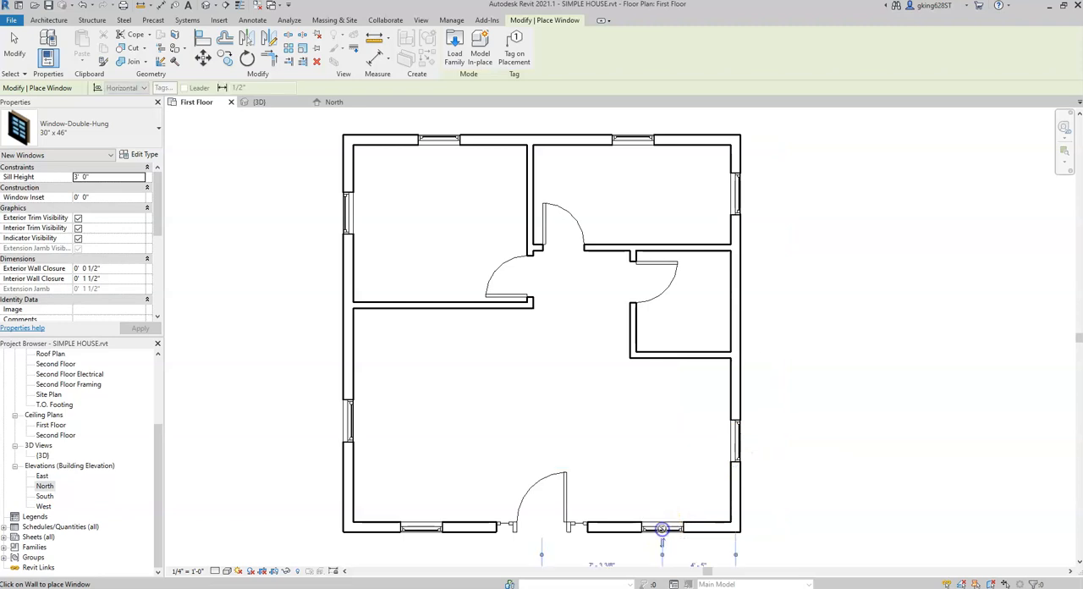
key("Escape")
key("Escape")
Step: Examine the placed windows and doors in the 3D view from outside and inside the house
middle_click_drag(561, 439, 552, 436)
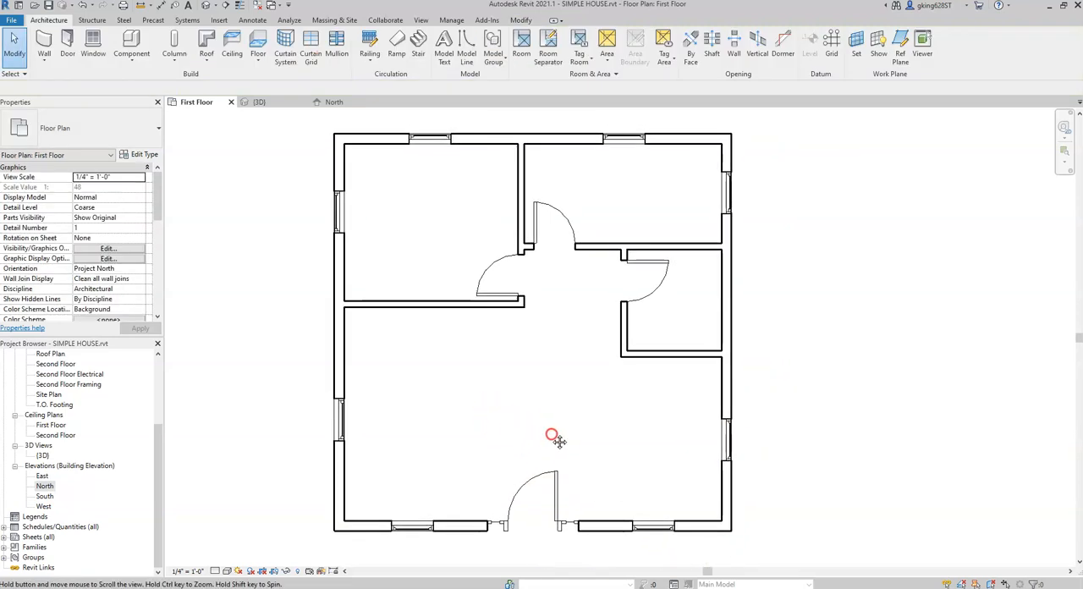
left_click(270, 106)
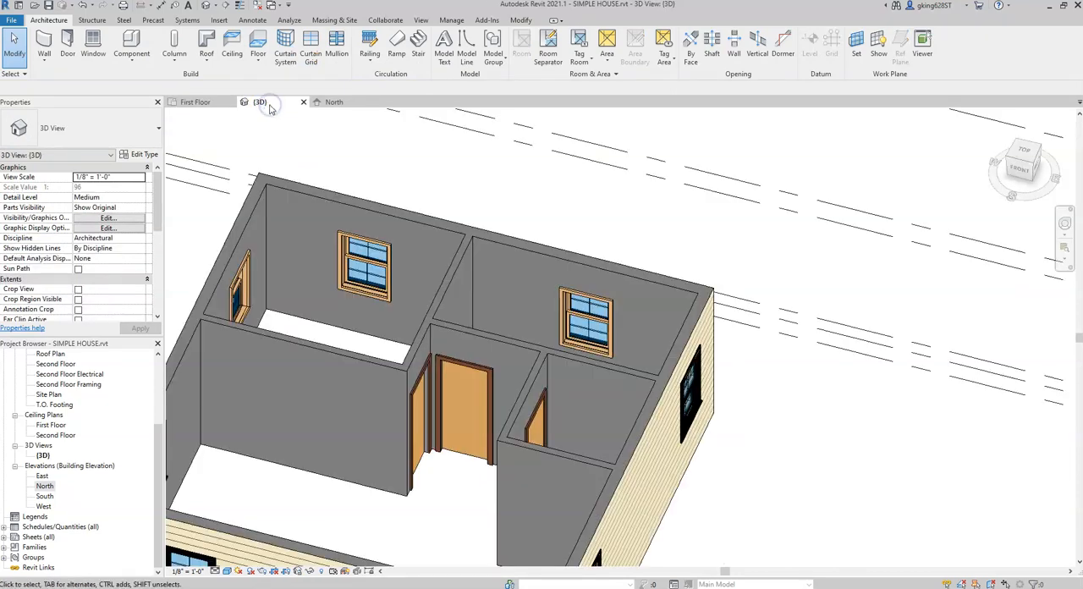
scroll(550, 377, "down", 3)
scroll(549, 377, "down", 1)
middle_click_drag(538, 389, 692, 297)
scroll(640, 360, "down", 2)
middle_click_drag(633, 342, 625, 301, "shift")
scroll(658, 351, "up", 5)
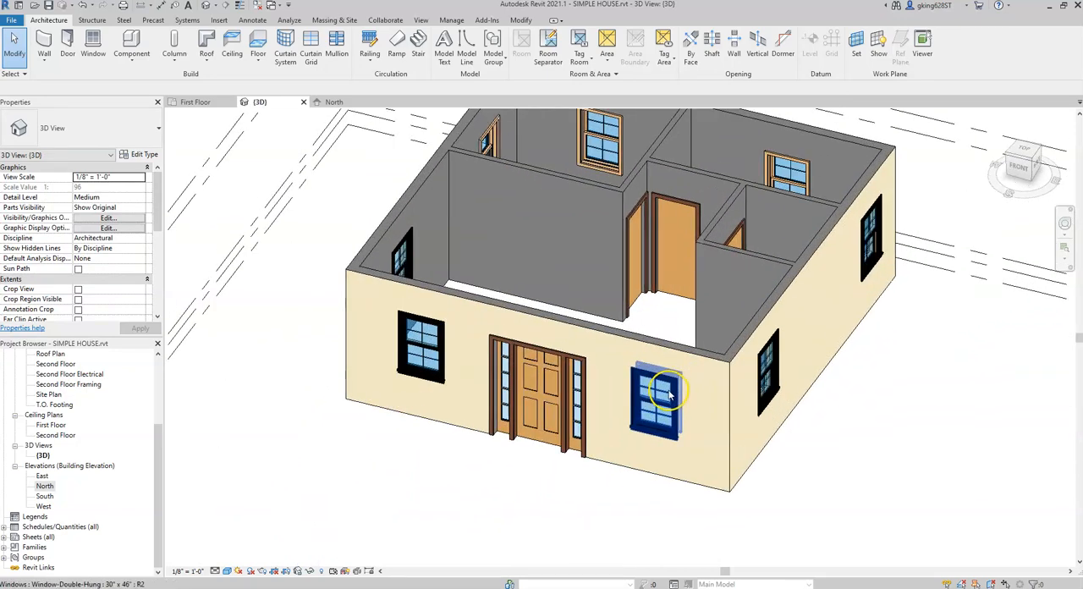
middle_click_drag(508, 364, 657, 394, "shift")
scroll(645, 350, "down", 3)
middle_click_drag(608, 276, 519, 228, "shift")
scroll(509, 227, "up", 2)
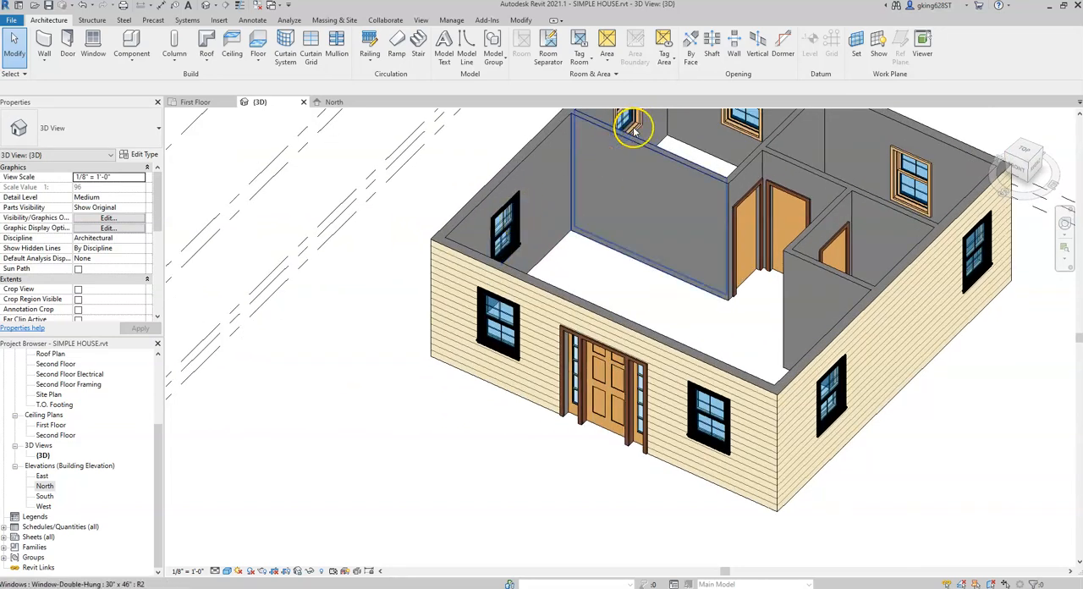
middle_click_drag(623, 189, 573, 307)
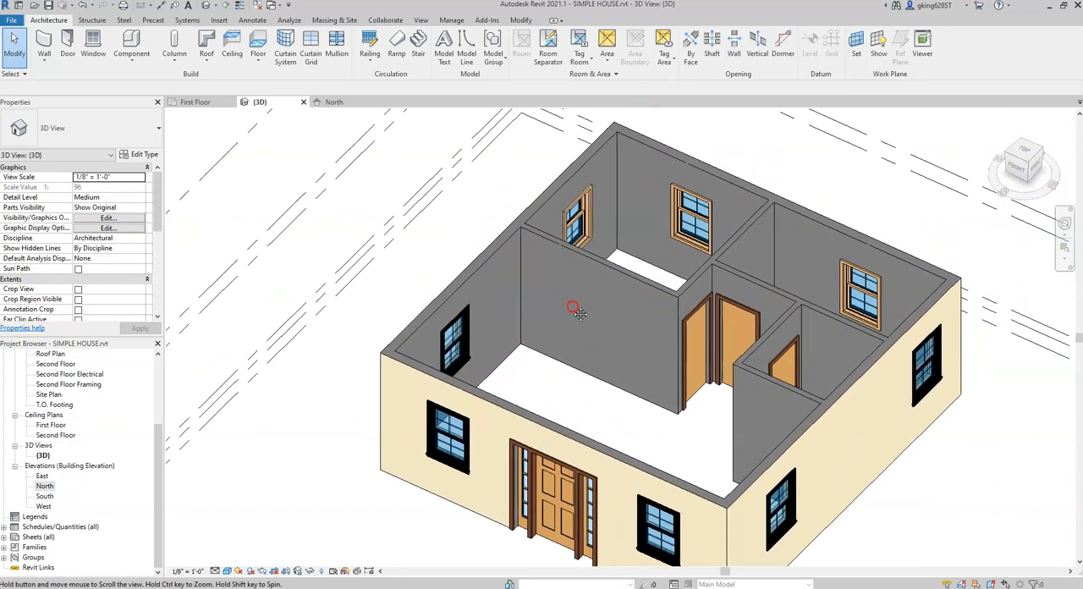
scroll(568, 245, "up", 3)
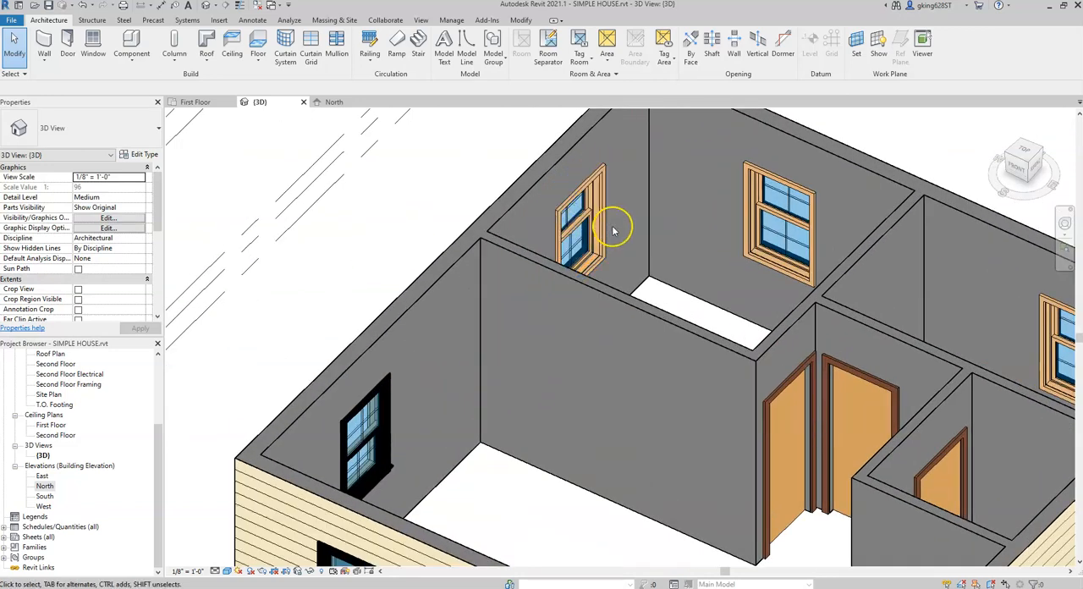
Step: In the First Floor plan, flip the facing of the main room's west wall window so its exterior side faces outside
middle_click_drag(476, 347, 511, 256)
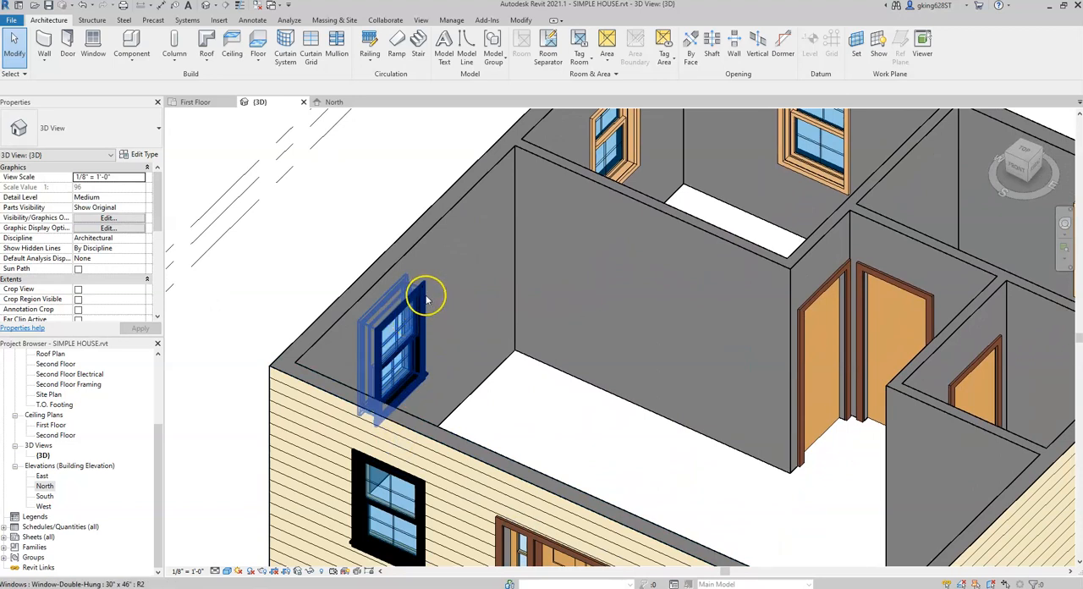
left_click(196, 101)
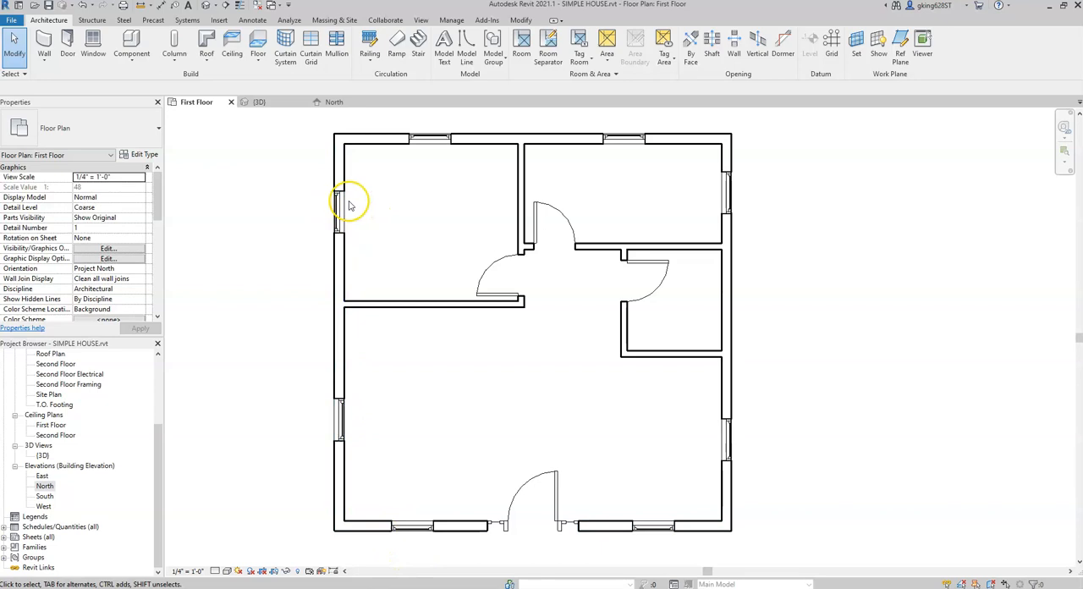
scroll(336, 415, "up", 2)
middle_click_drag(418, 353, 441, 419)
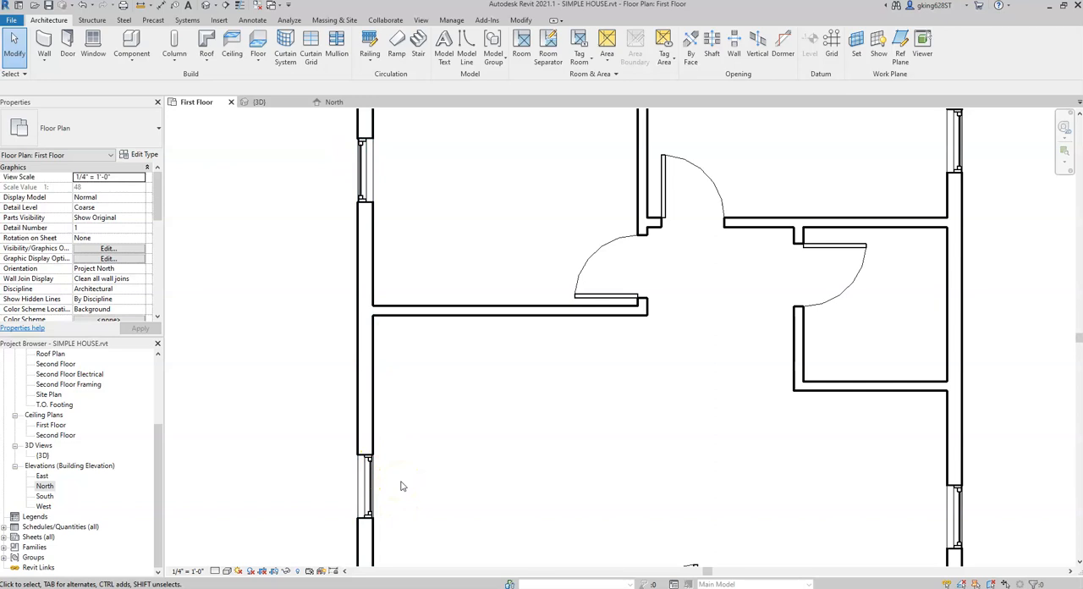
left_click(369, 488)
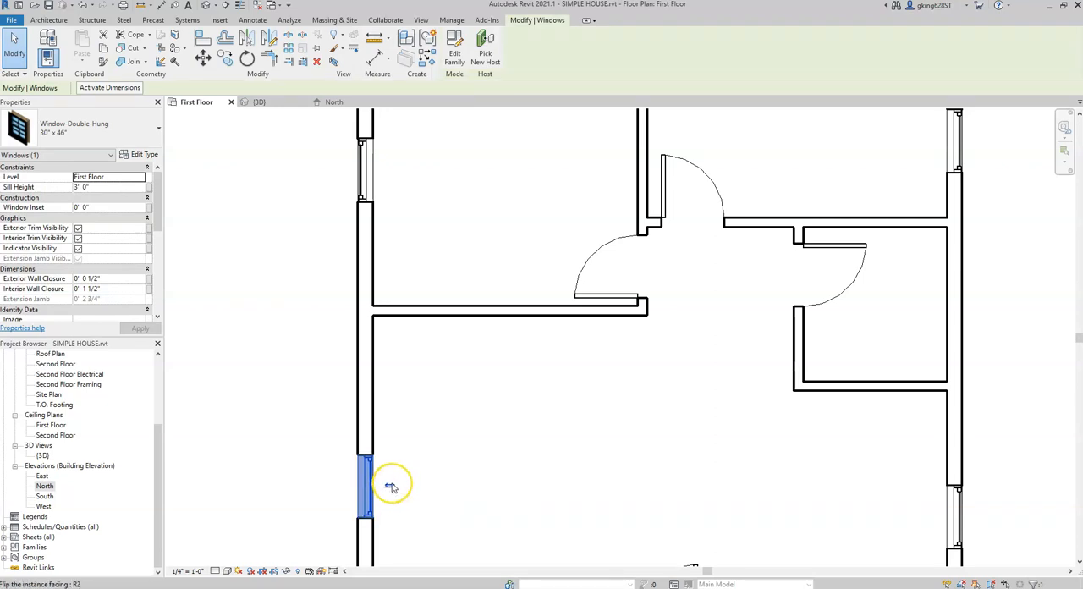
left_click(392, 485)
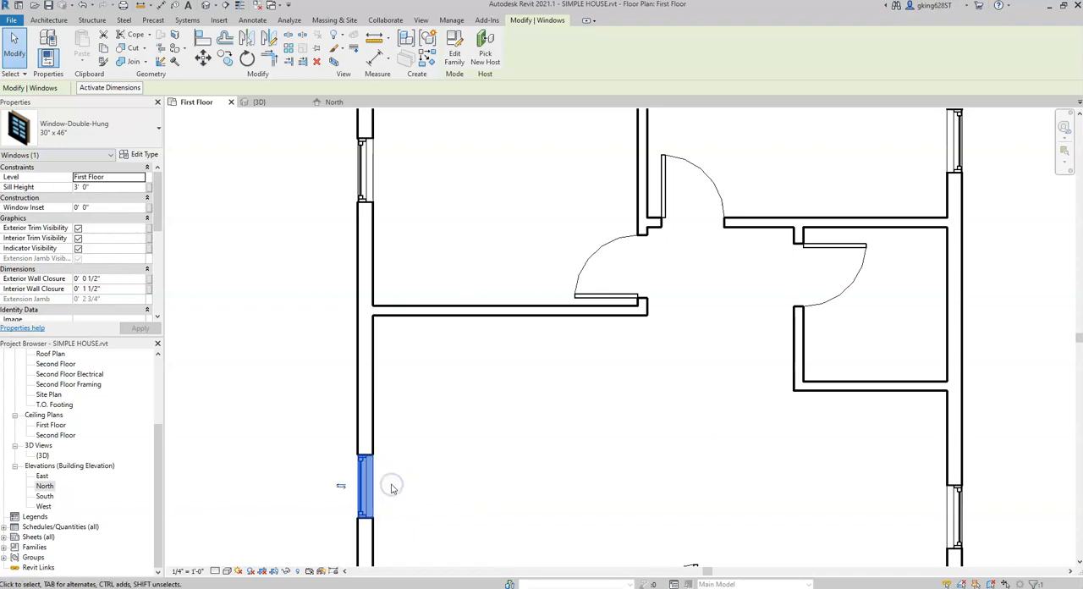
Step: Deselect the window and check the orientation of the main room's west window in the 3D view
scroll(392, 487, "down", 2)
middle_click_drag(866, 396, 855, 282)
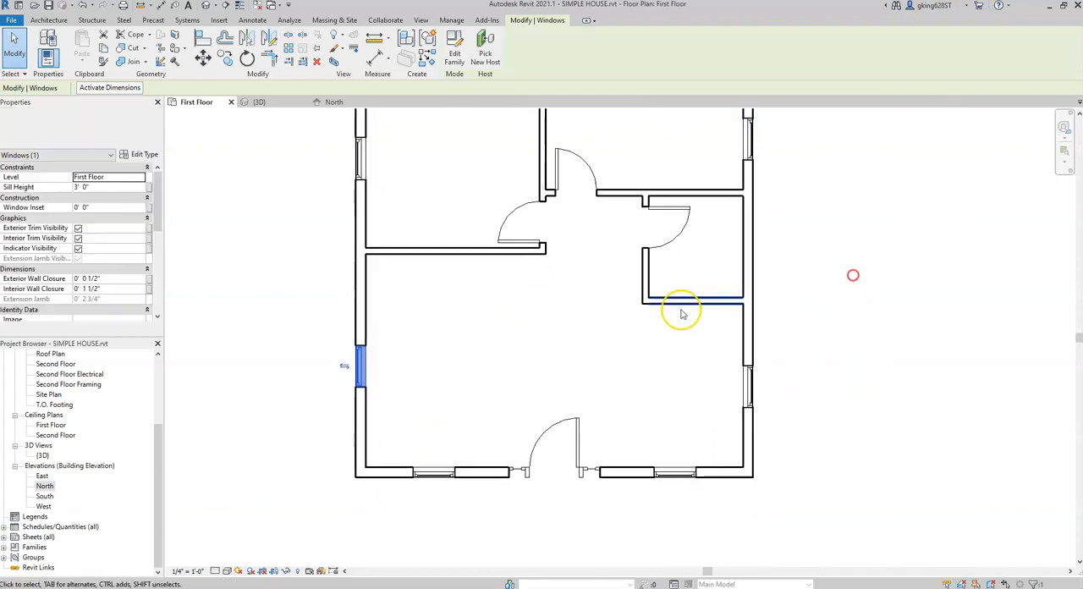
left_click(263, 102)
key("Escape")
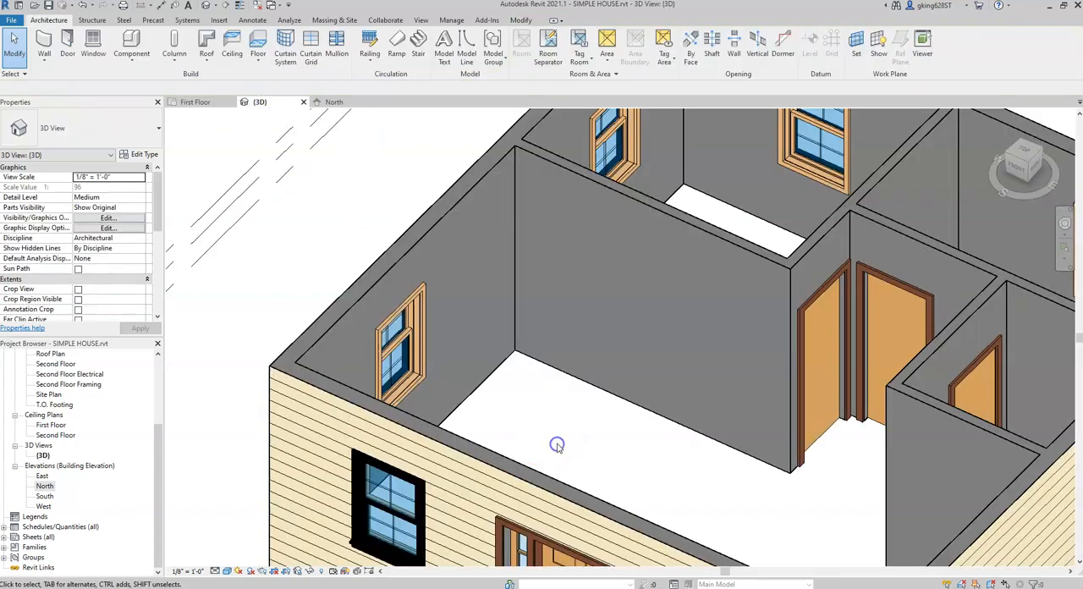
middle_click_drag(554, 405, 554, 445)
scroll(585, 311, "down", 2)
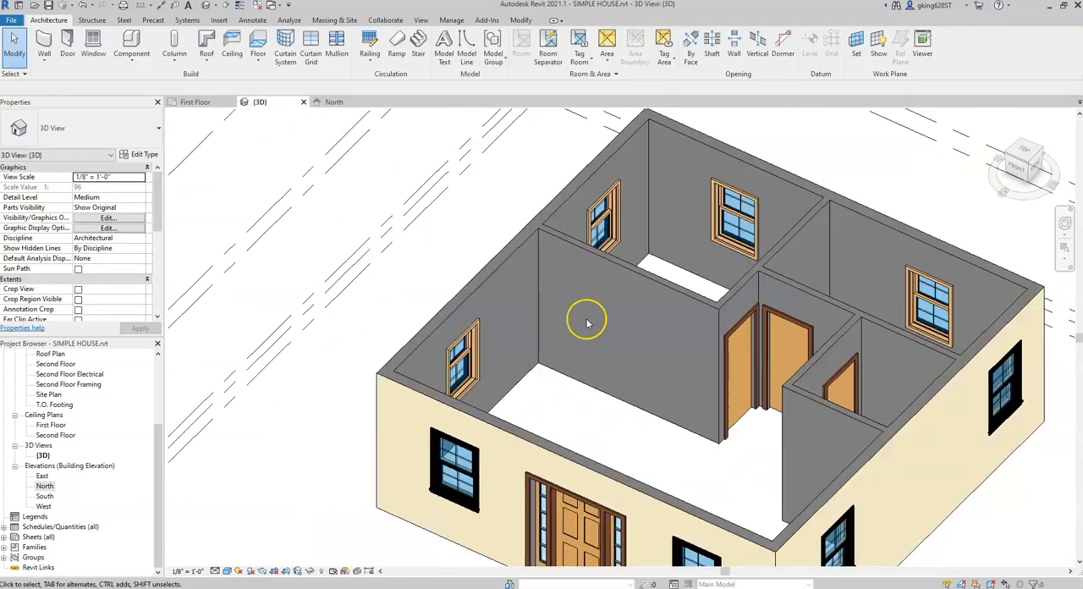